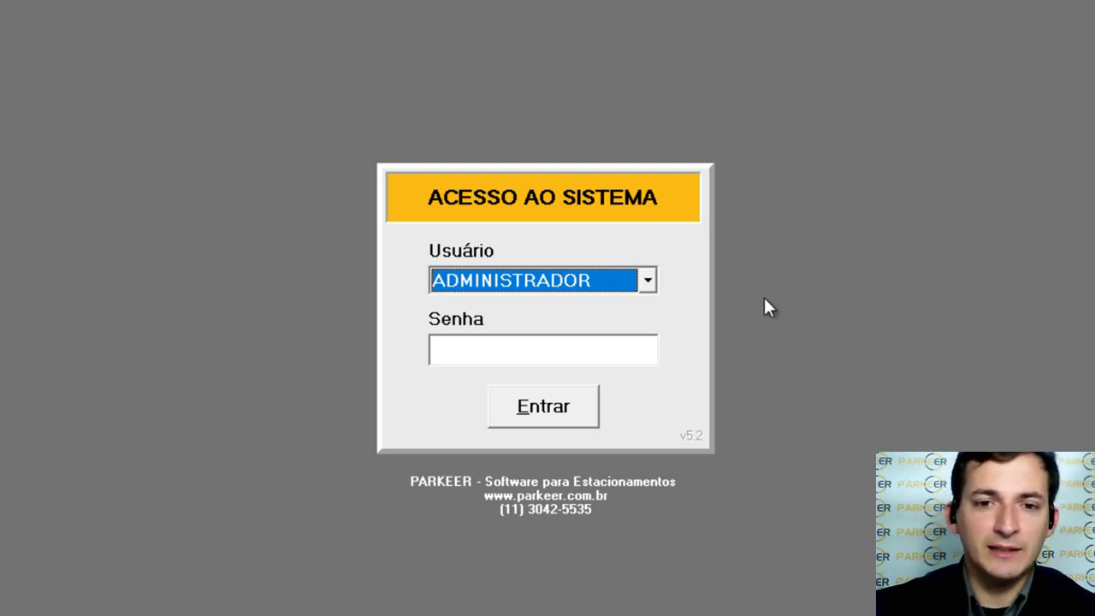
Step: Log in to PARKEER as ADMINISTRADOR with the administrator password
{"action": "left_click", "coordinate": [625, 285]}
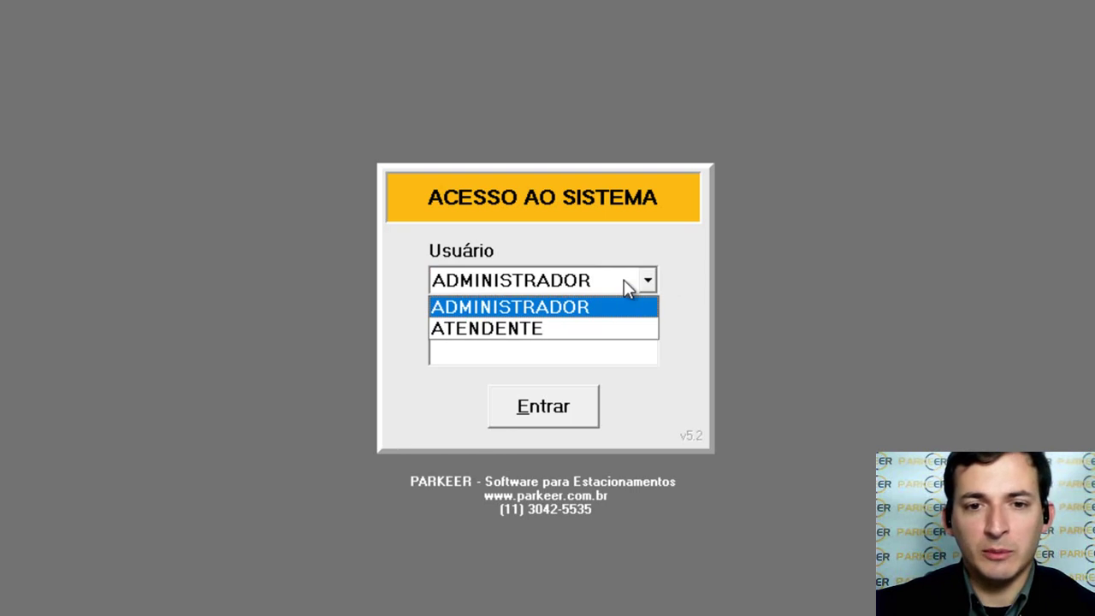
{"action": "left_click", "coordinate": [558, 313]}
{"action": "left_click", "coordinate": [526, 342]}
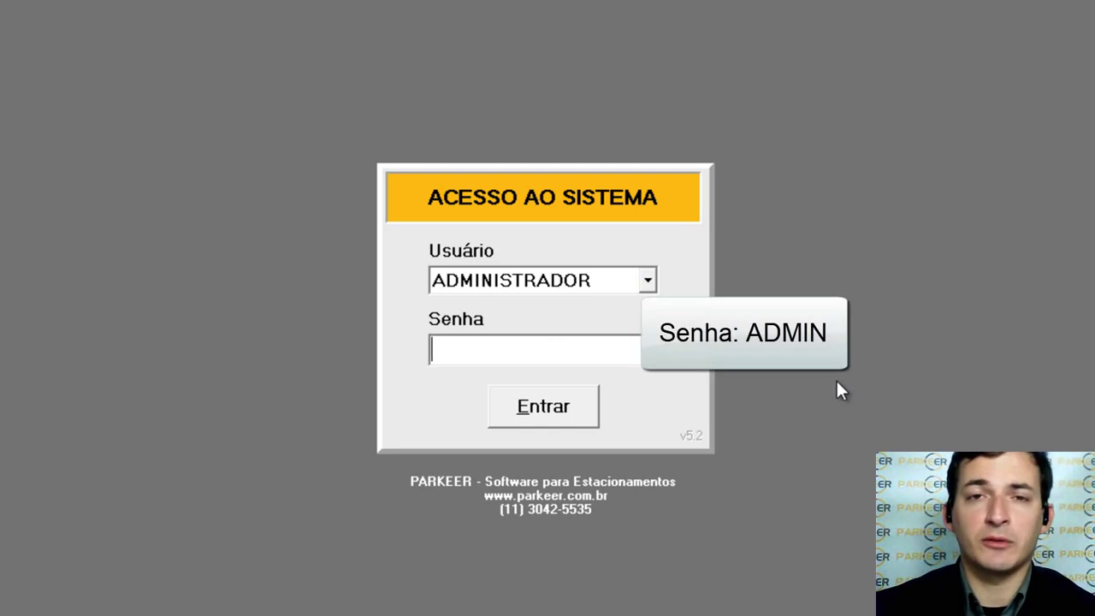
{"action": "type", "text": "ADMIN"}
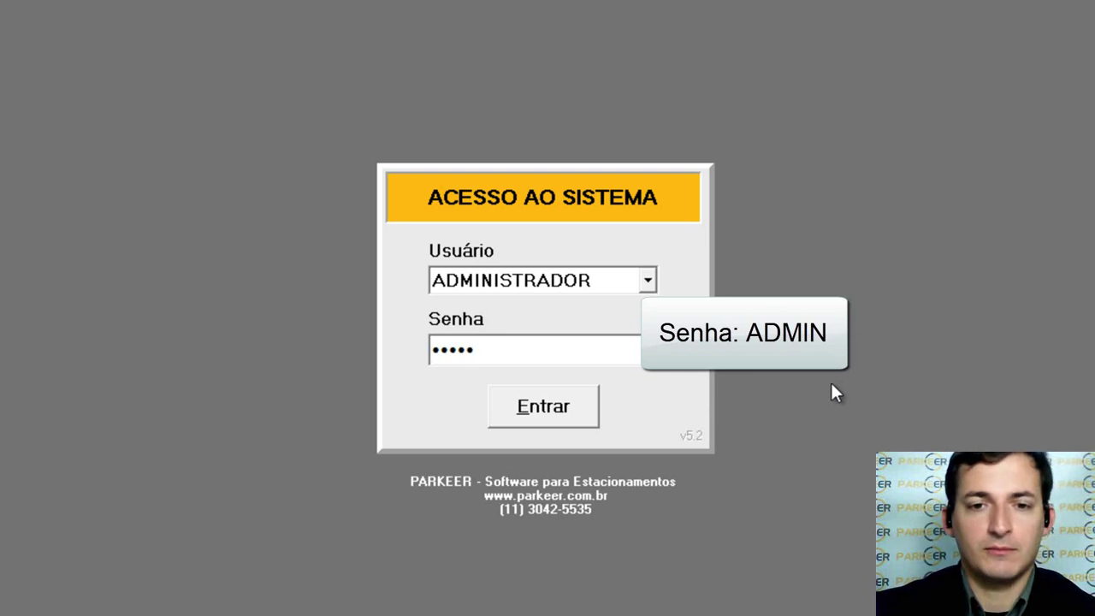
{"action": "left_click", "coordinate": [551, 412]}
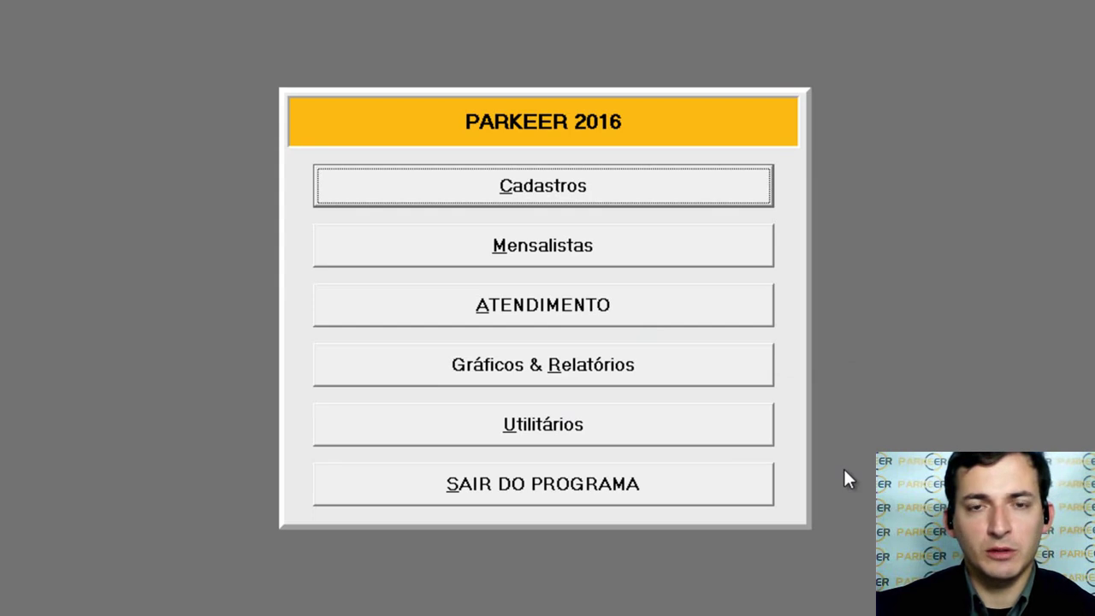
Step: Open the Configurações wizard from the Utilitários menu
{"action": "left_click", "coordinate": [628, 430]}
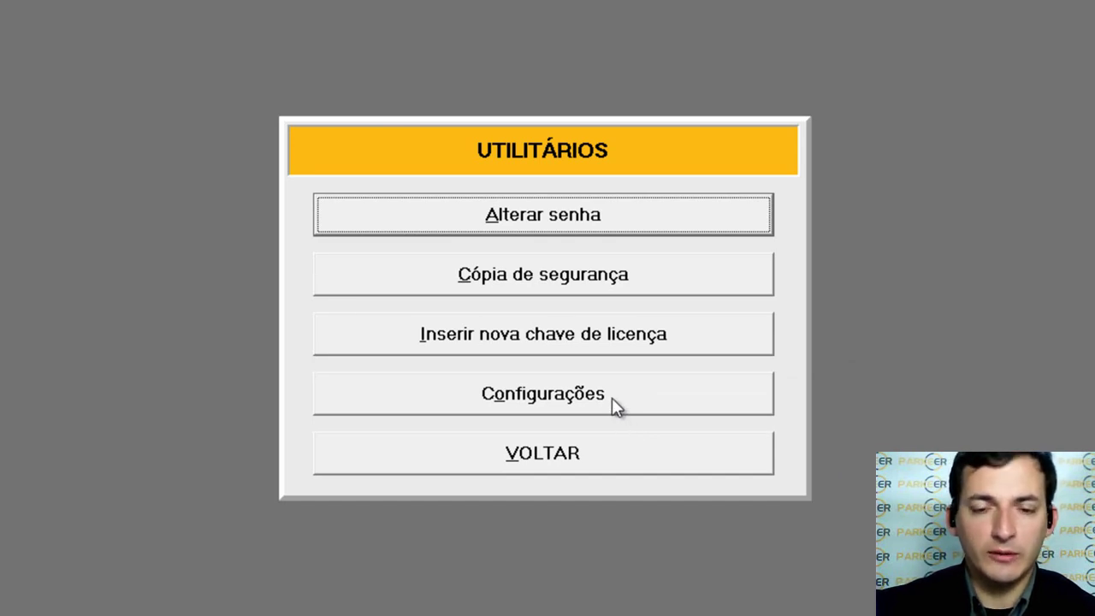
{"action": "left_click", "coordinate": [613, 398]}
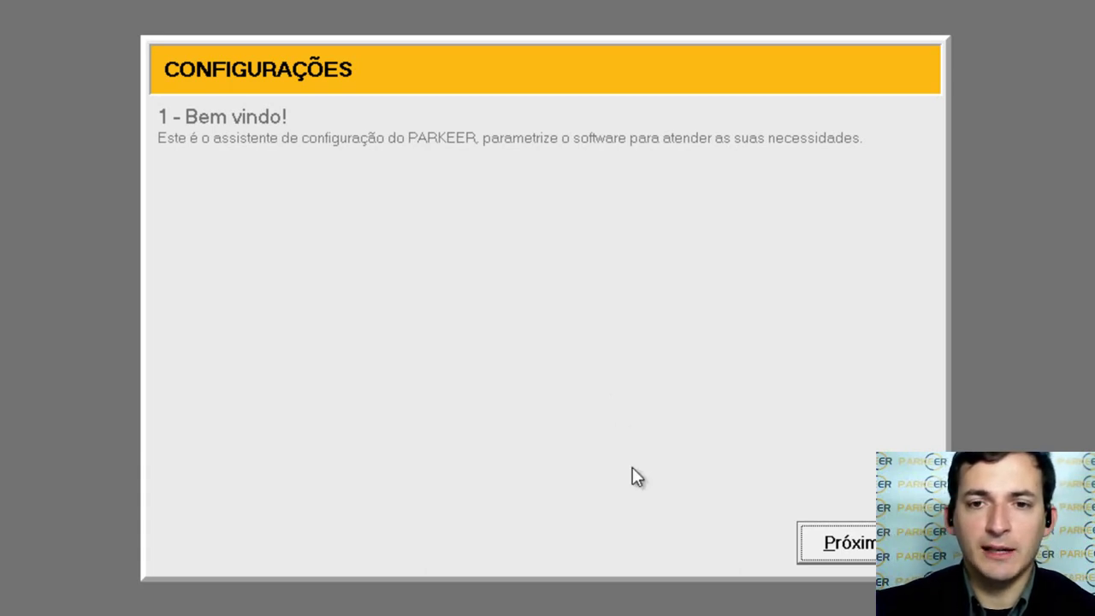
Step: Move to the parking lot data step and try person type FÍSICA with a placeholder CPF
{"action": "left_click", "coordinate": [851, 547]}
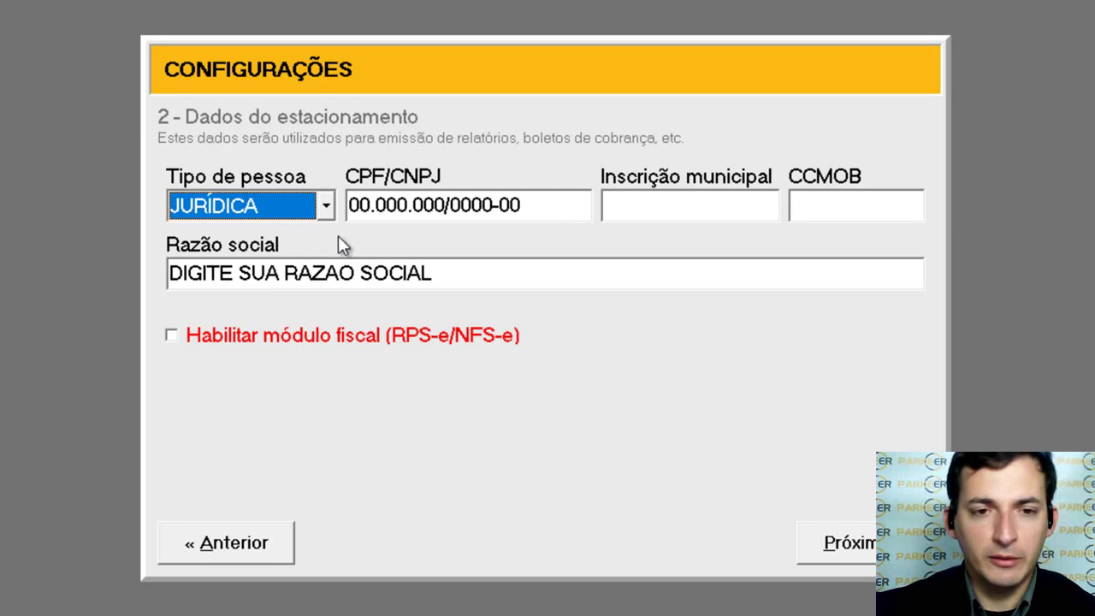
{"action": "left_click", "coordinate": [325, 206]}
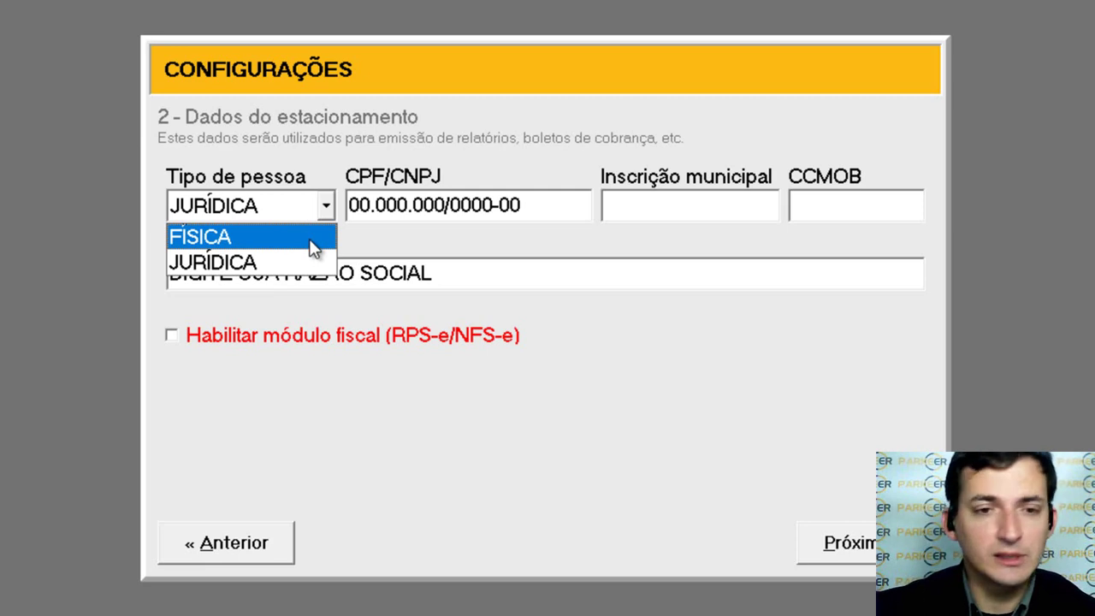
{"action": "left_click", "coordinate": [314, 237]}
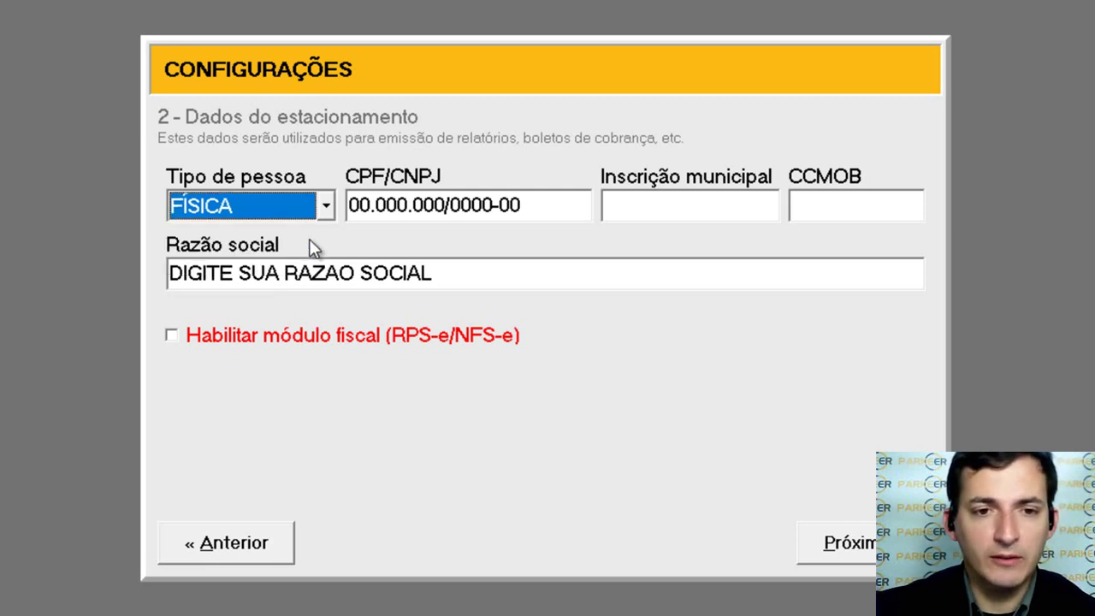
{"action": "left_click", "coordinate": [399, 205]}
{"action": "key", "text": "shift+Home"}
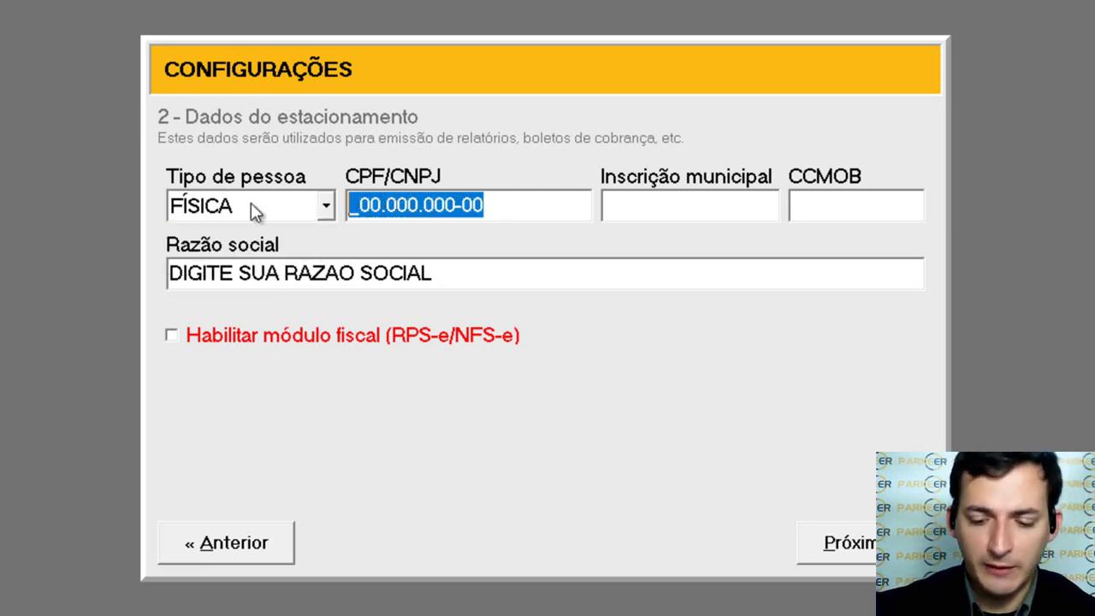
{"action": "type", "text": "000.000.000-00"}
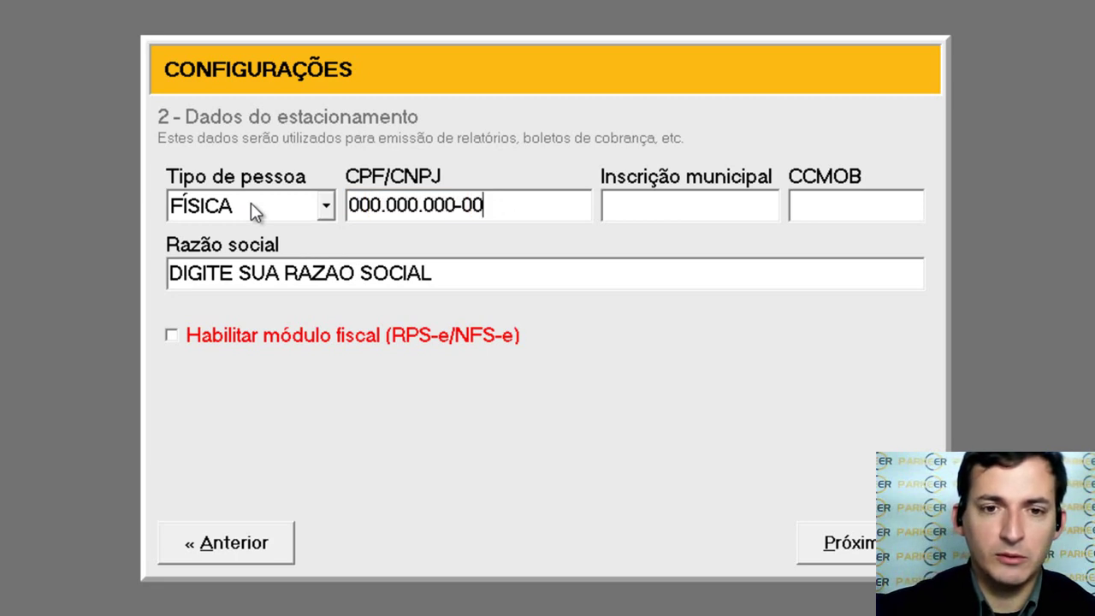
{"action": "key", "text": "BackSpace"}
{"action": "key", "text": "BackSpace"}
{"action": "key", "text": "BackSpace"}
{"action": "key", "text": "BackSpace"}
{"action": "key", "text": "BackSpace"}
{"action": "key", "text": "BackSpace"}
{"action": "key", "text": "BackSpace"}
{"action": "key", "text": "BackSpace"}
{"action": "key", "text": "BackSpace"}
{"action": "key", "text": "BackSpace"}
{"action": "key", "text": "BackSpace"}
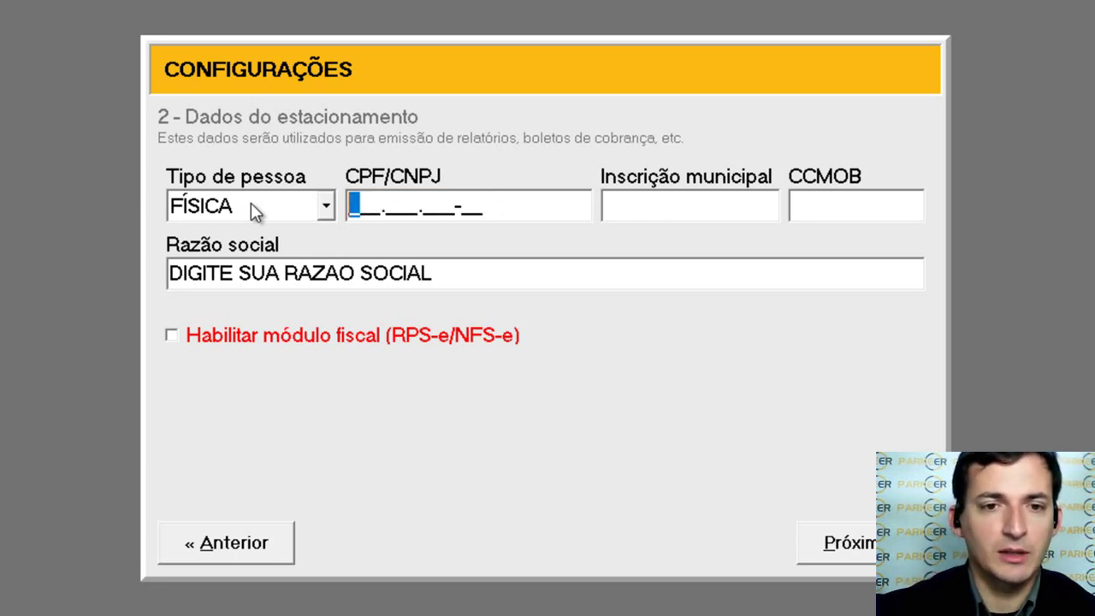
Step: Set the person type back to JURÍDICA and enter the company's CNPJ
{"action": "left_click", "coordinate": [252, 204]}
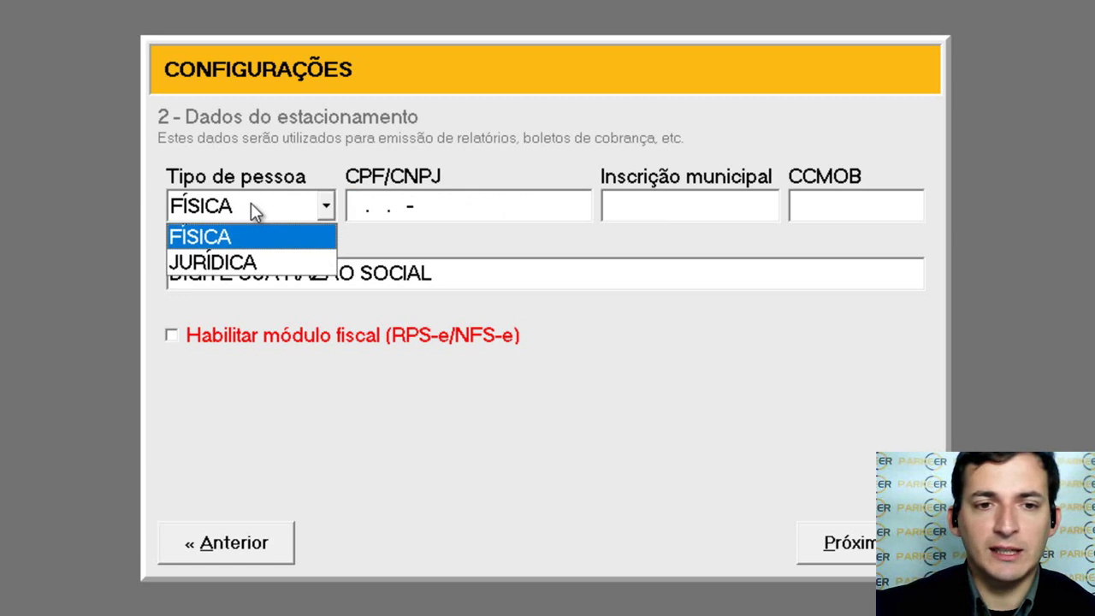
{"action": "left_click", "coordinate": [250, 262]}
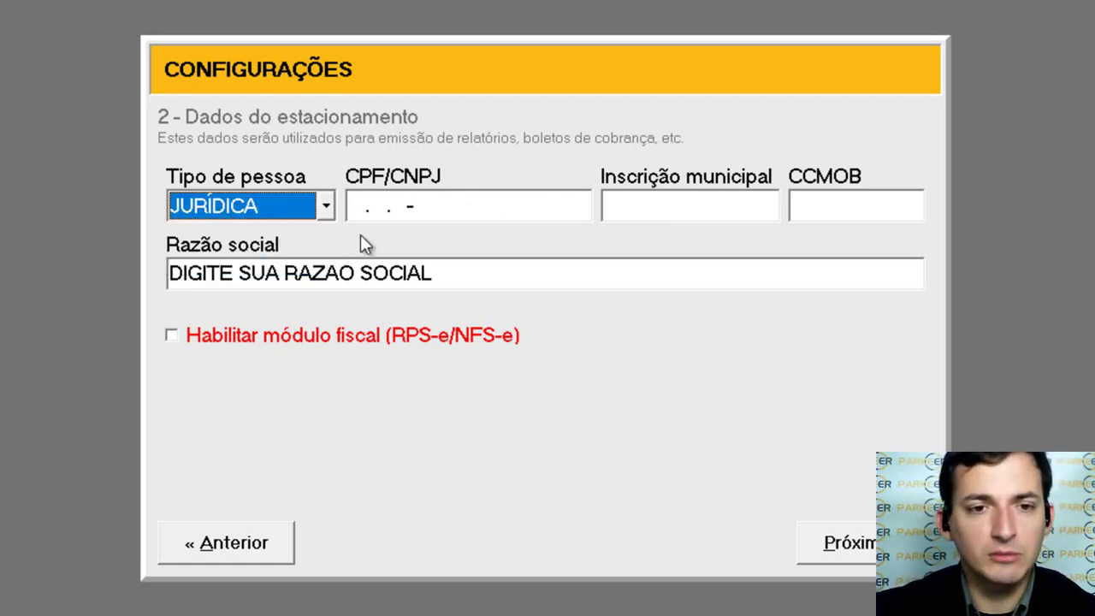
{"action": "key", "text": "Tab"}
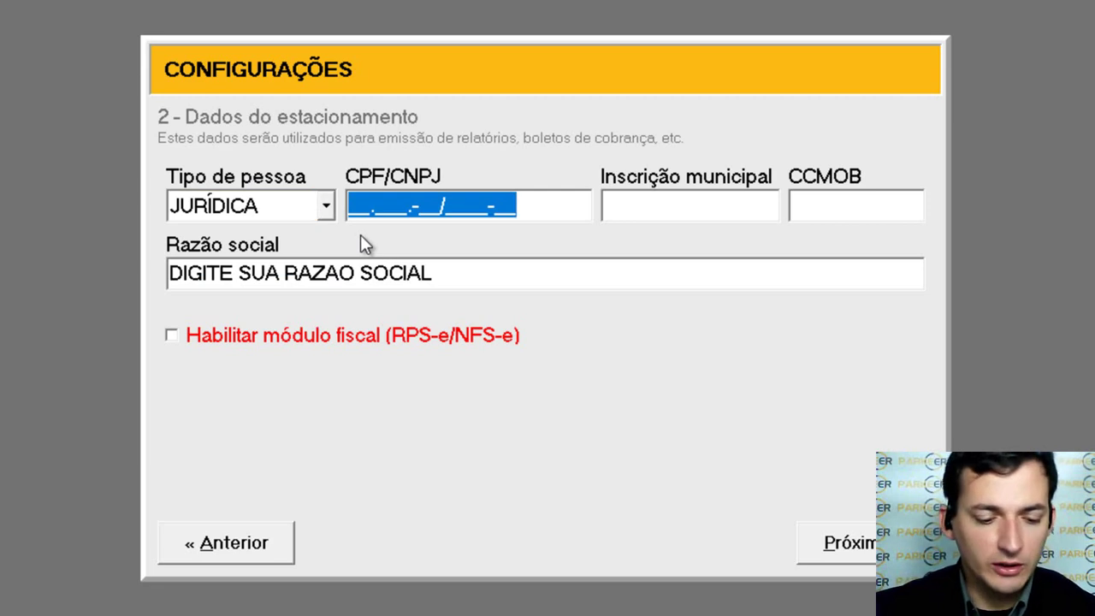
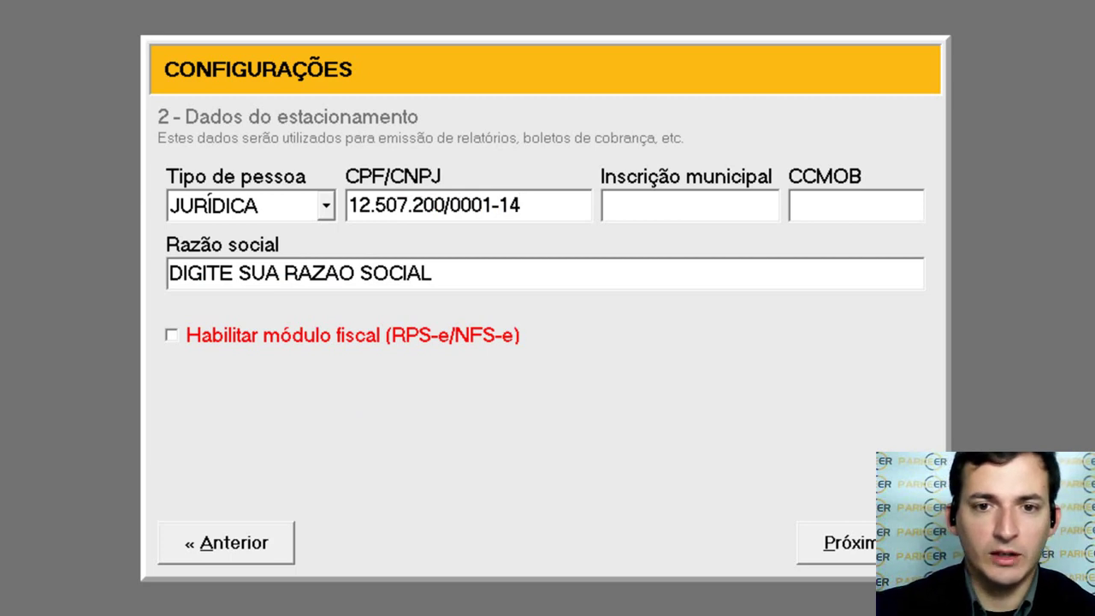
{"action": "left_click", "coordinate": [655, 212]}
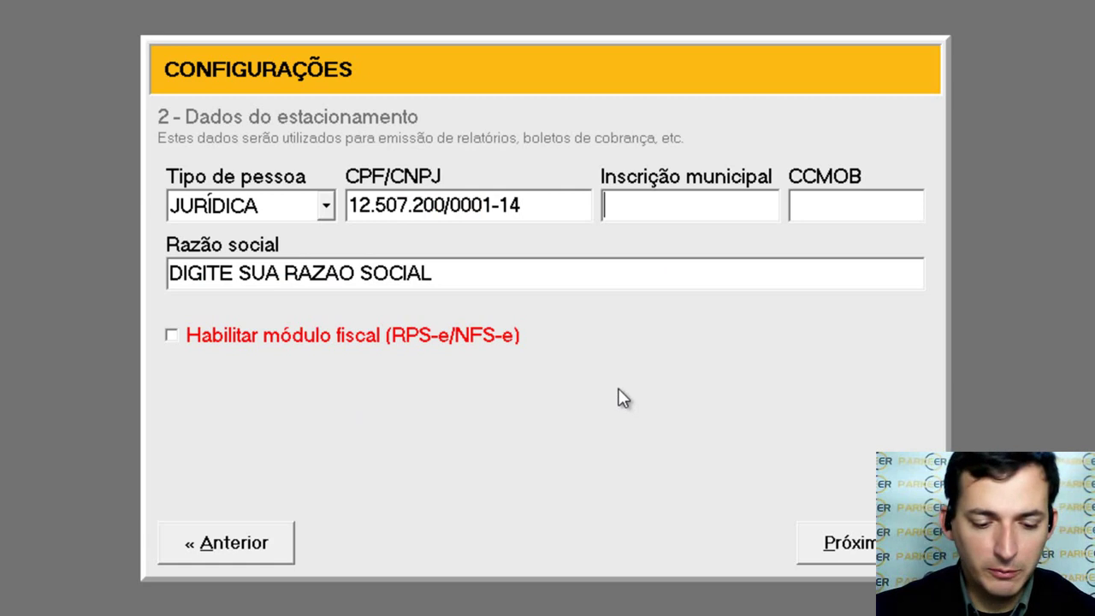
Step: Enter the municipal registration number, leave CCMOB blank, and select the Razão social placeholder
{"action": "type", "text": "58834306"}
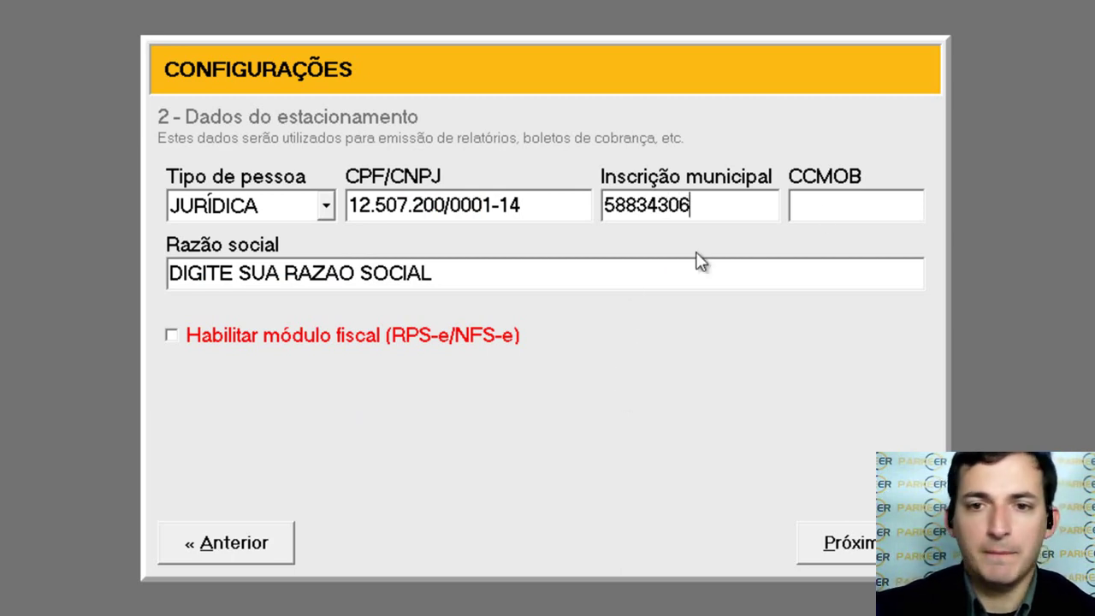
{"action": "left_click", "coordinate": [852, 210]}
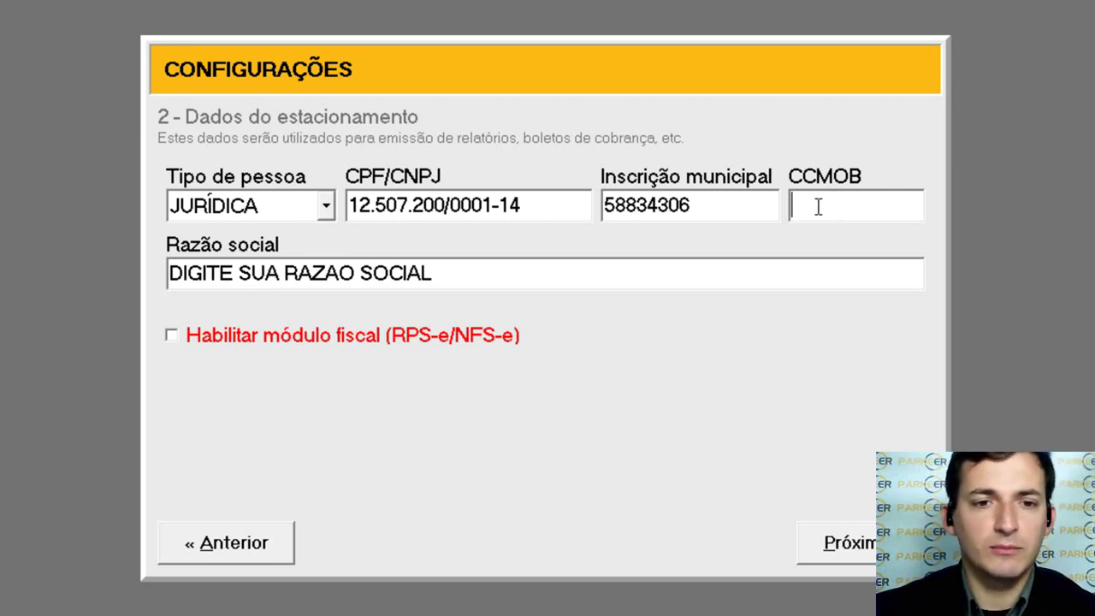
{"action": "double_click", "coordinate": [621, 271]}
{"action": "left_click", "coordinate": [621, 271]}
{"action": "left_click_drag", "start_coordinate": [621, 271], "coordinate": [93, 291]}
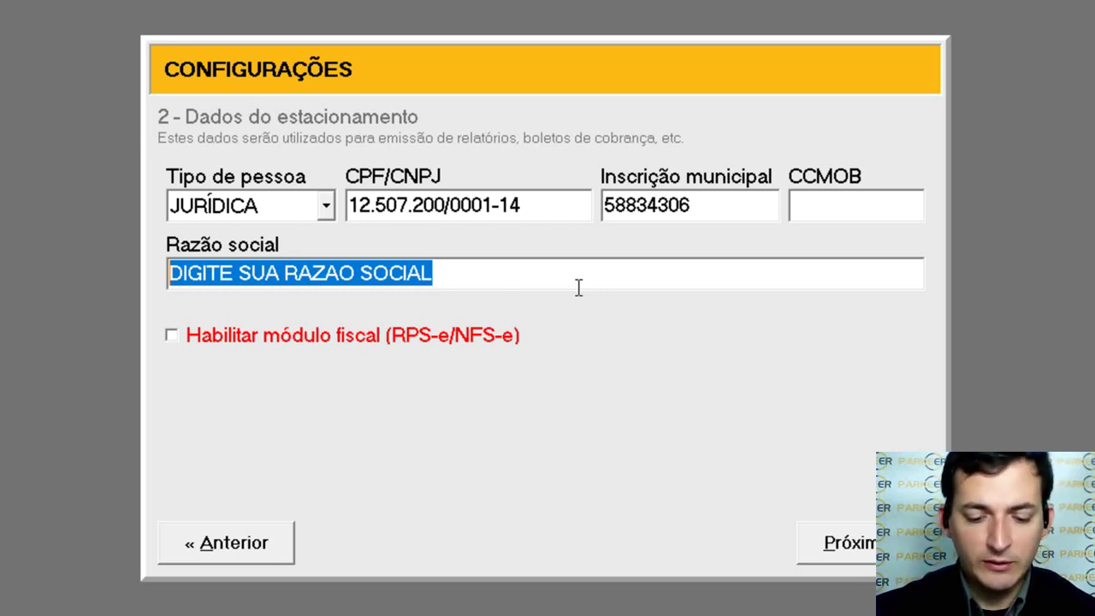
Step: Type PARKEER SOFTWARE as the Razão social, fixing typos, and advance to step 3
{"action": "type", "text": "PARKEEE"}
{"action": "key", "text": "BackSpace"}
{"action": "type", "text": "R SOFTWRE"}
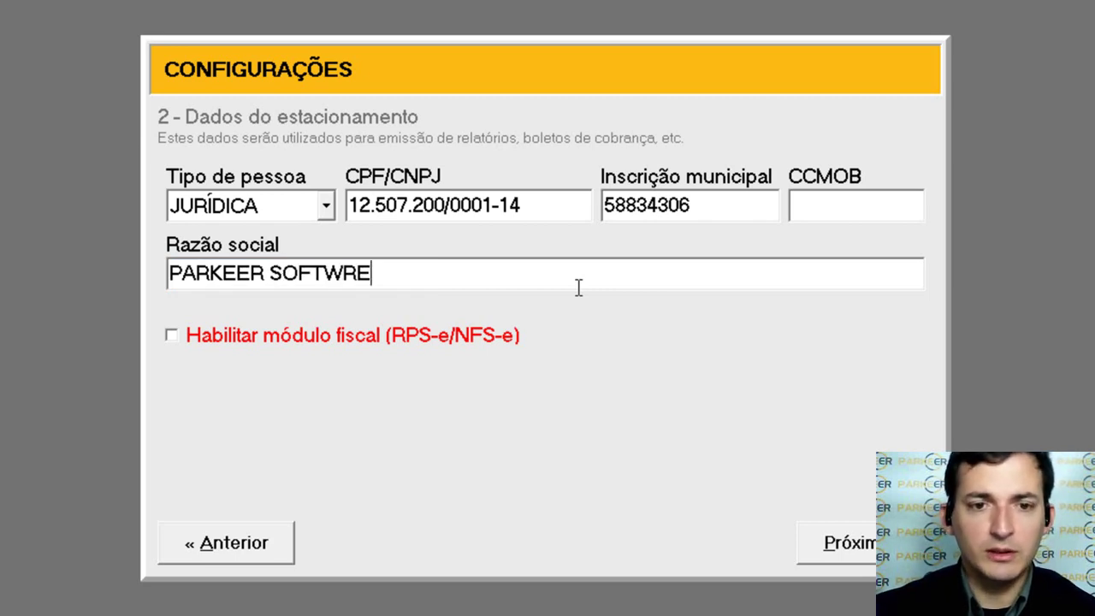
{"action": "key", "text": "BackSpace"}
{"action": "key", "text": "BackSpace"}
{"action": "type", "text": "ARE"}
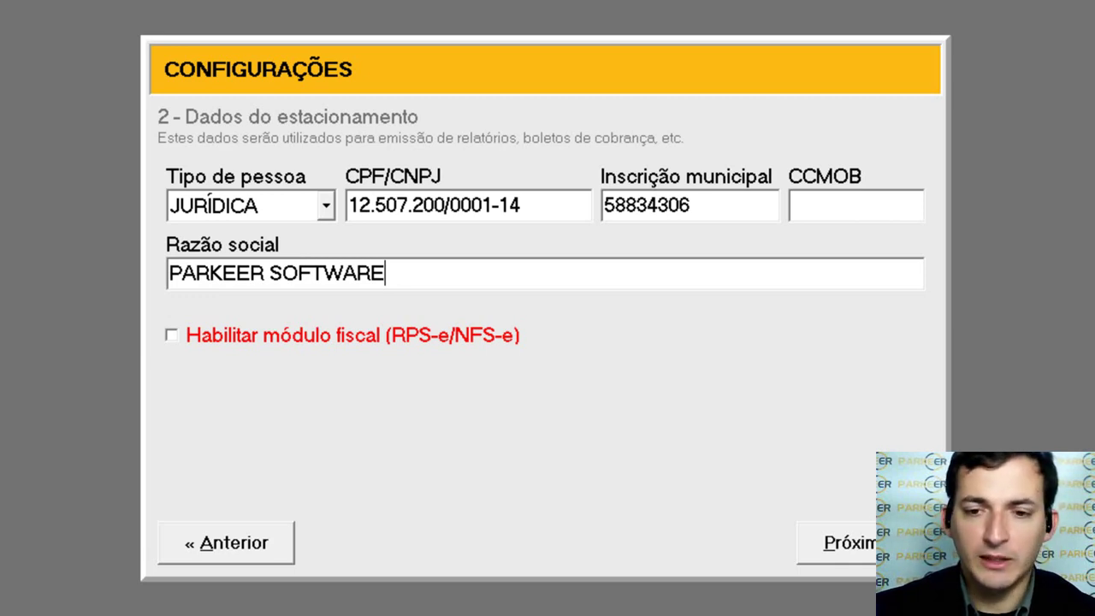
{"action": "key", "text": "alt+p"}
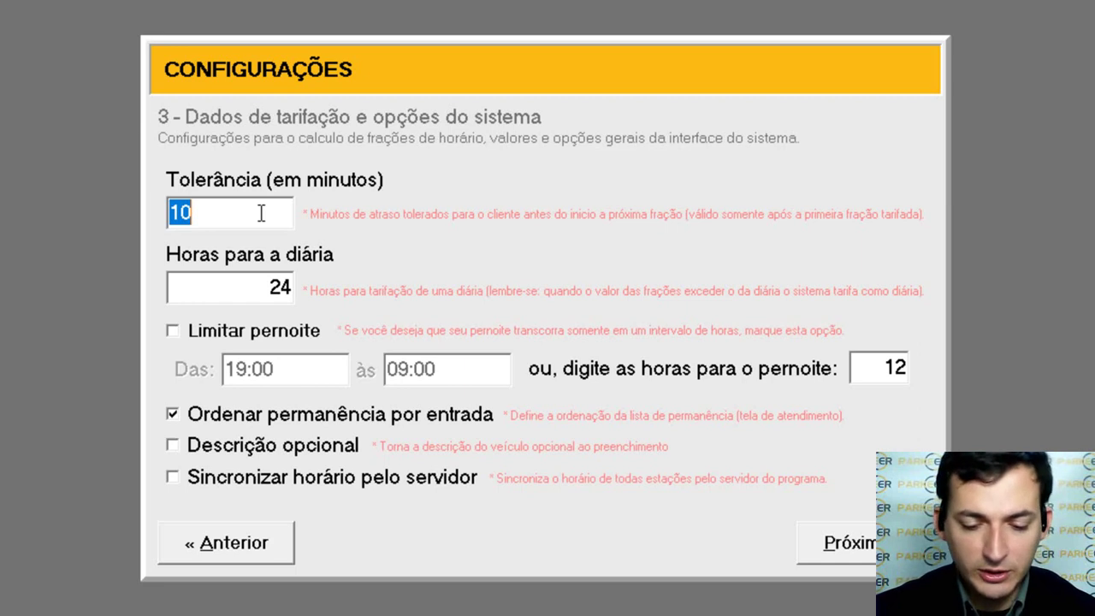
{"action": "type", "text": "5"}
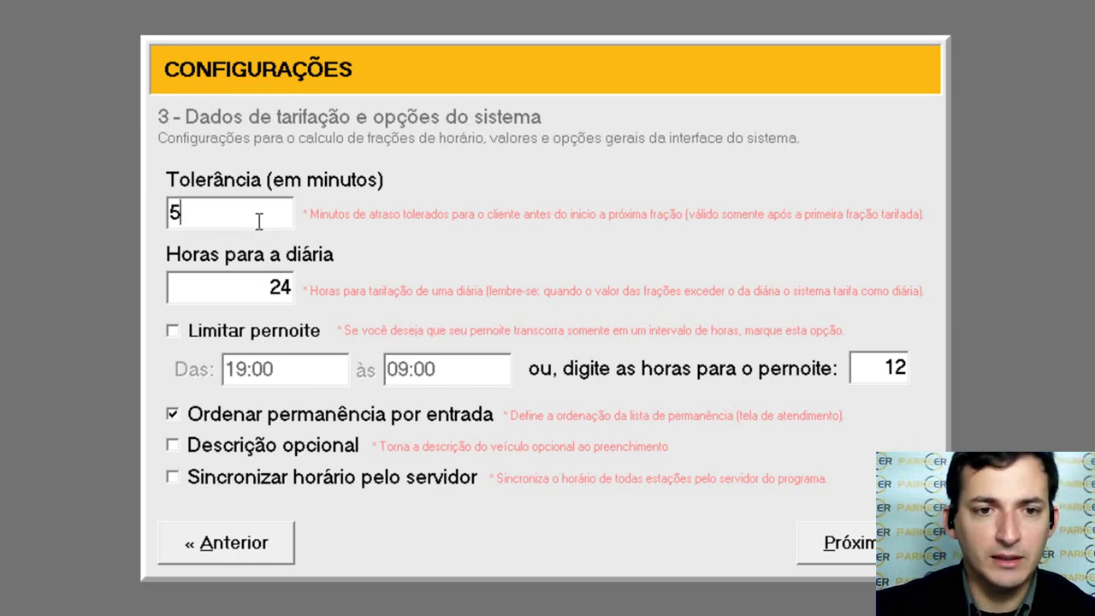
{"action": "double_click", "coordinate": [256, 216]}
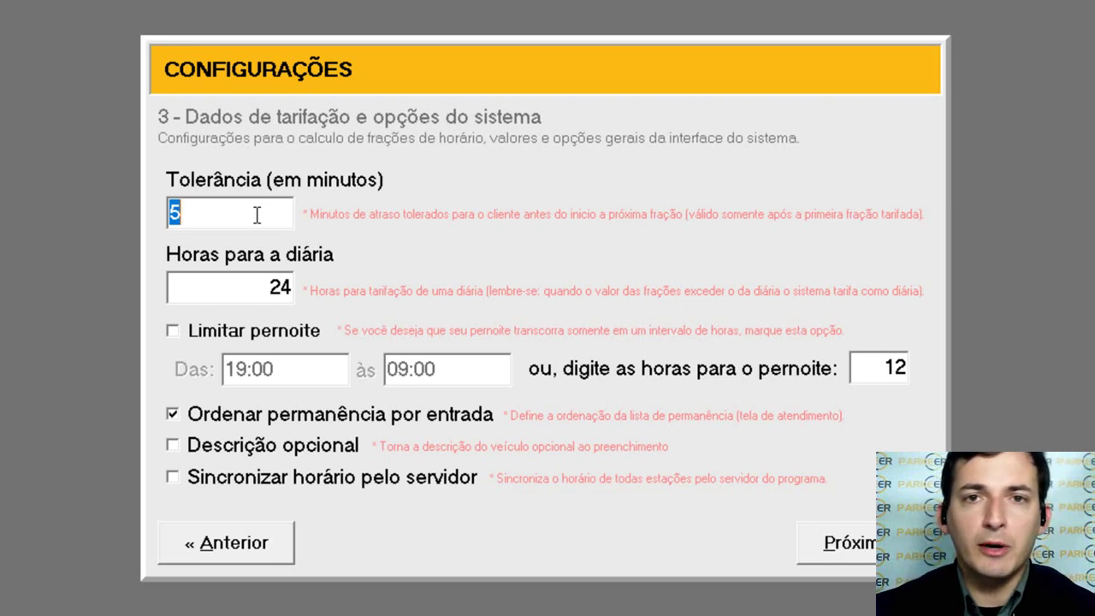
{"action": "left_click", "coordinate": [257, 215]}
{"action": "double_click", "coordinate": [257, 215]}
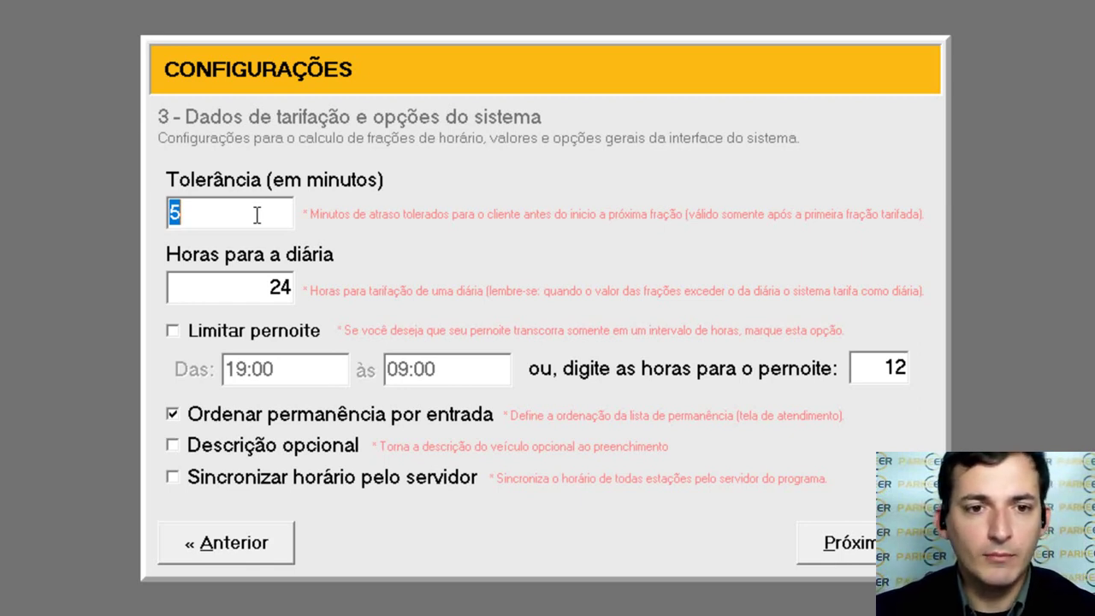
{"action": "left_click", "coordinate": [254, 283]}
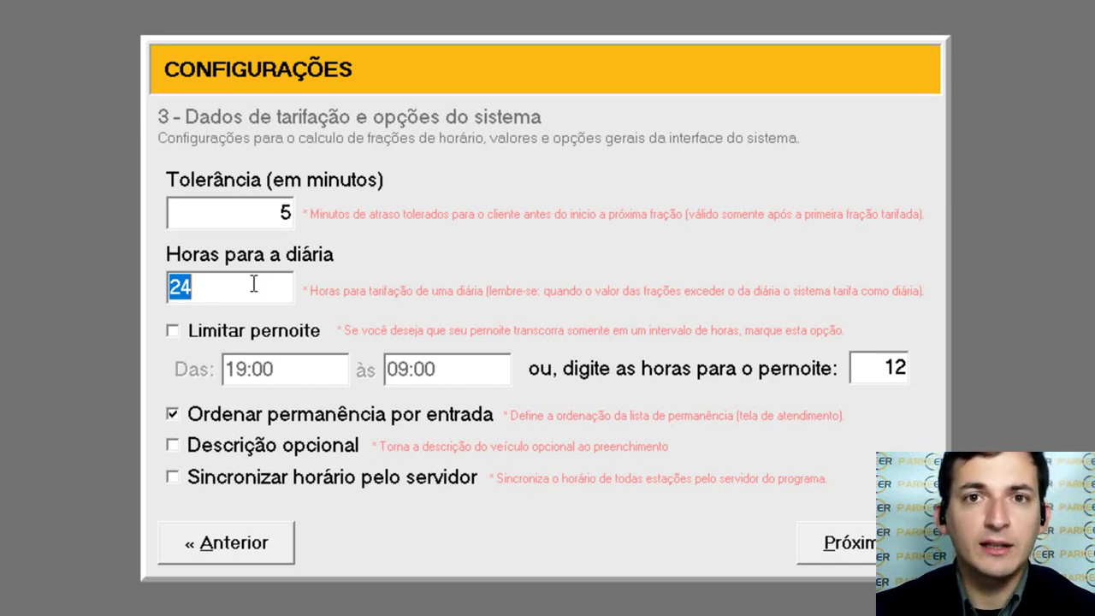
{"action": "left_click", "coordinate": [253, 284]}
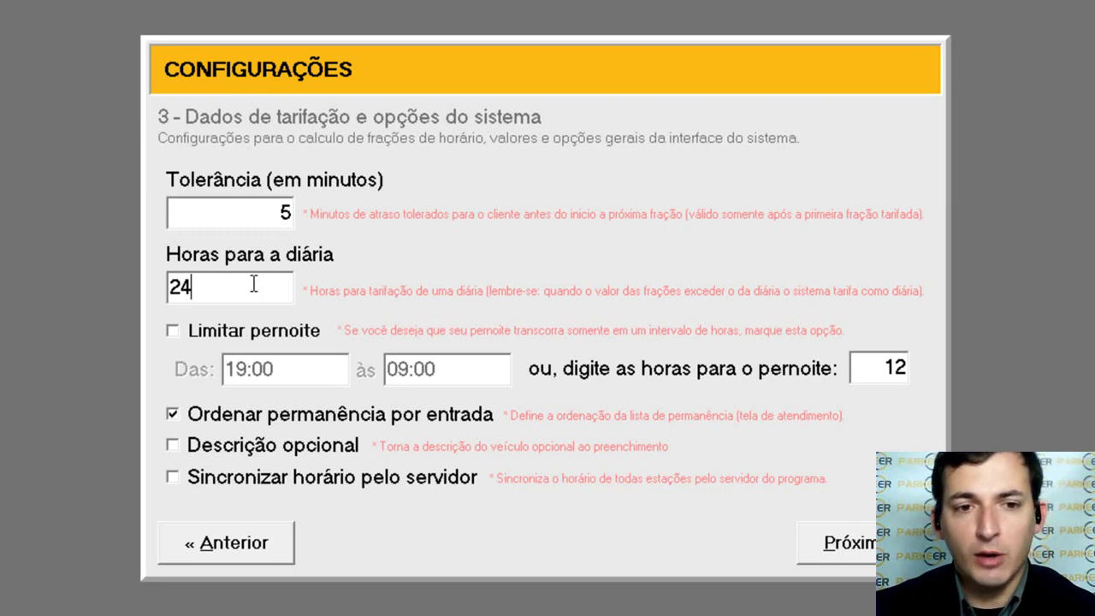
{"action": "double_click", "coordinate": [253, 284]}
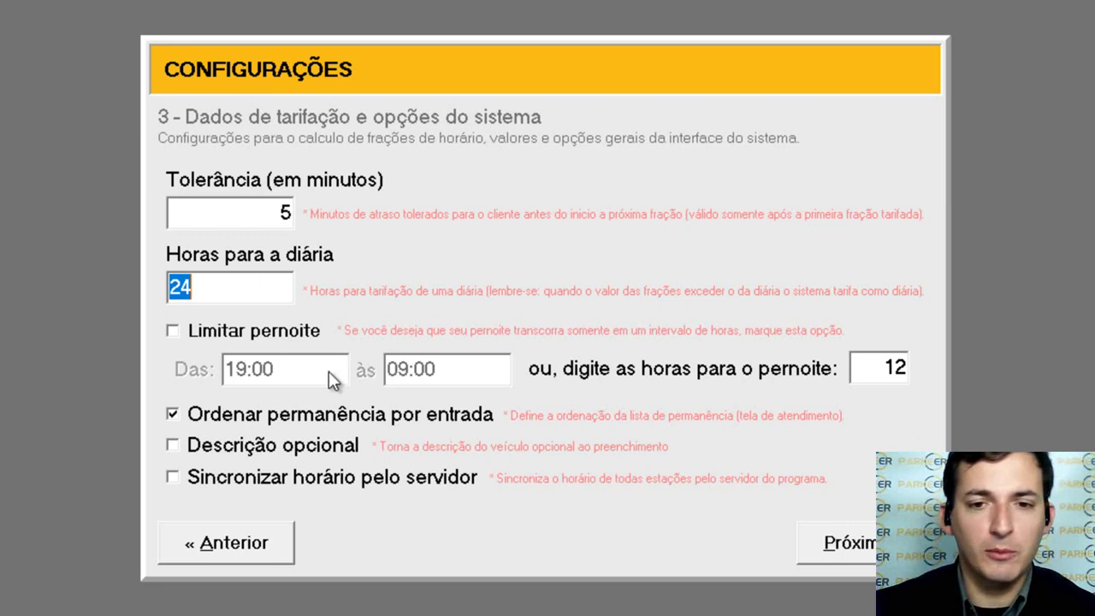
{"action": "left_click", "coordinate": [900, 365]}
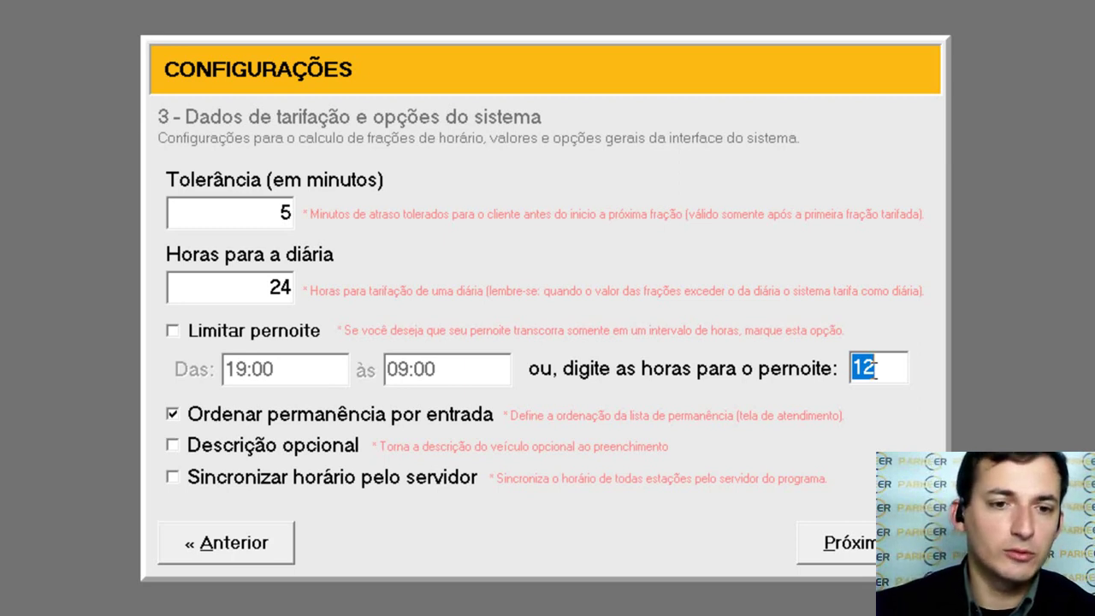
Step: Turn on Limitar pernoite in place of the fixed 12-hour overnight value
{"action": "left_click", "coordinate": [874, 366]}
{"action": "double_click", "coordinate": [874, 366]}
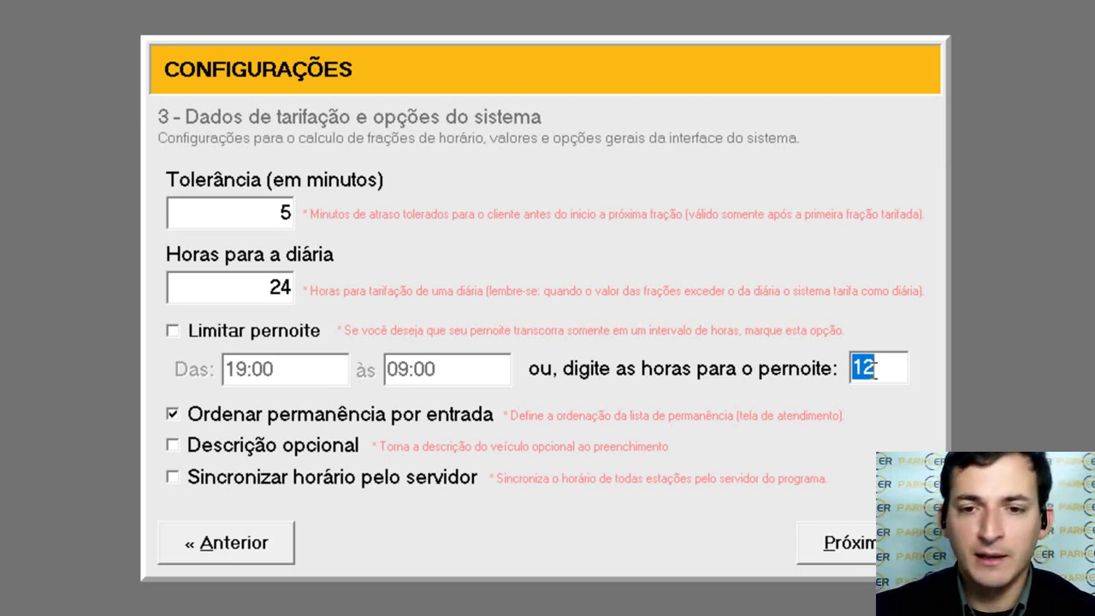
{"action": "left_click", "coordinate": [310, 339]}
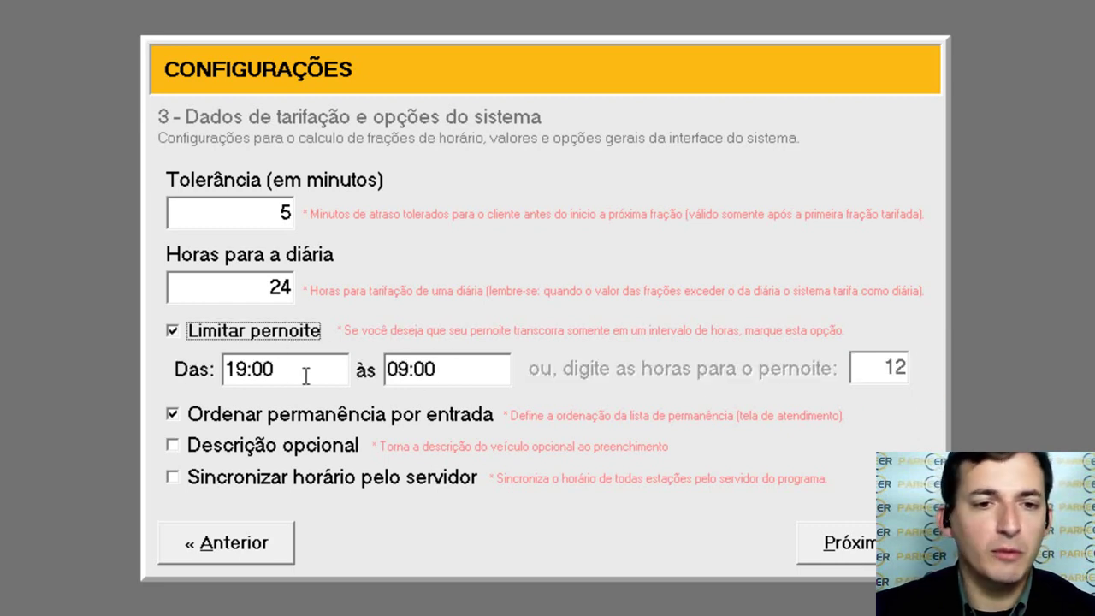
Step: Select the overnight Das 19:00 and às 09:00 time fields
{"action": "left_click", "coordinate": [304, 373]}
{"action": "double_click", "coordinate": [304, 374]}
{"action": "double_click", "coordinate": [484, 373]}
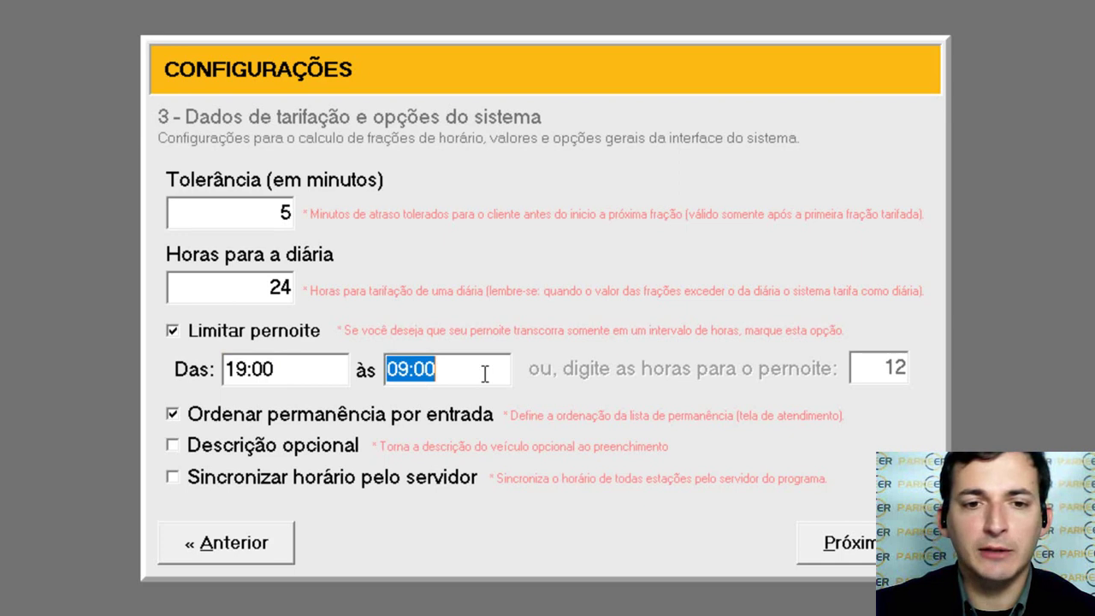
{"action": "double_click", "coordinate": [261, 376]}
{"action": "double_click", "coordinate": [460, 368]}
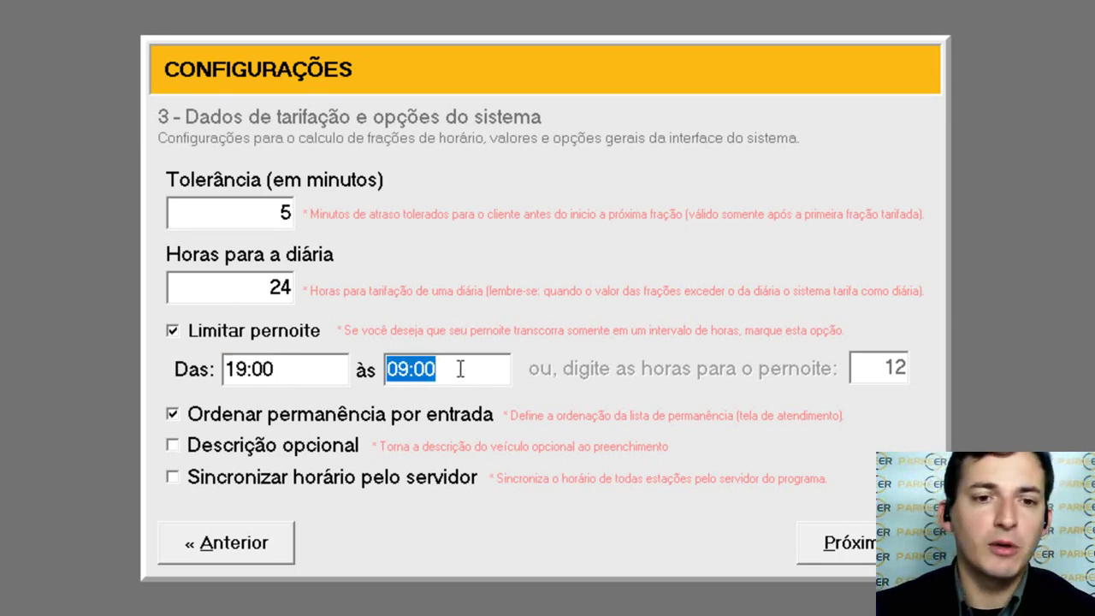
{"action": "left_click", "coordinate": [294, 378]}
{"action": "double_click", "coordinate": [294, 377]}
{"action": "double_click", "coordinate": [466, 368]}
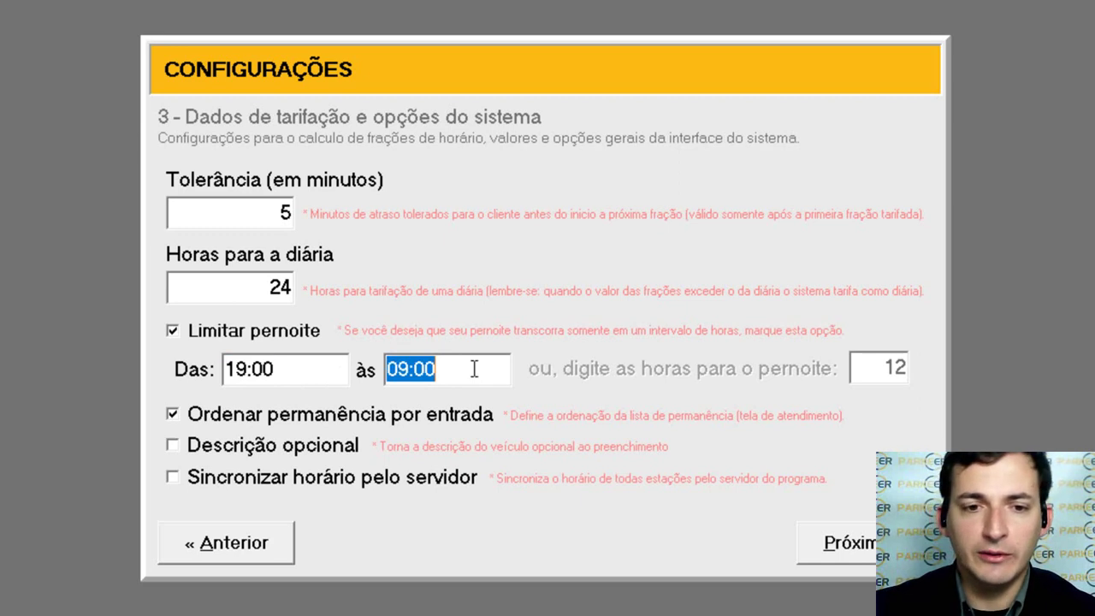
{"action": "double_click", "coordinate": [319, 373]}
{"action": "double_click", "coordinate": [441, 371]}
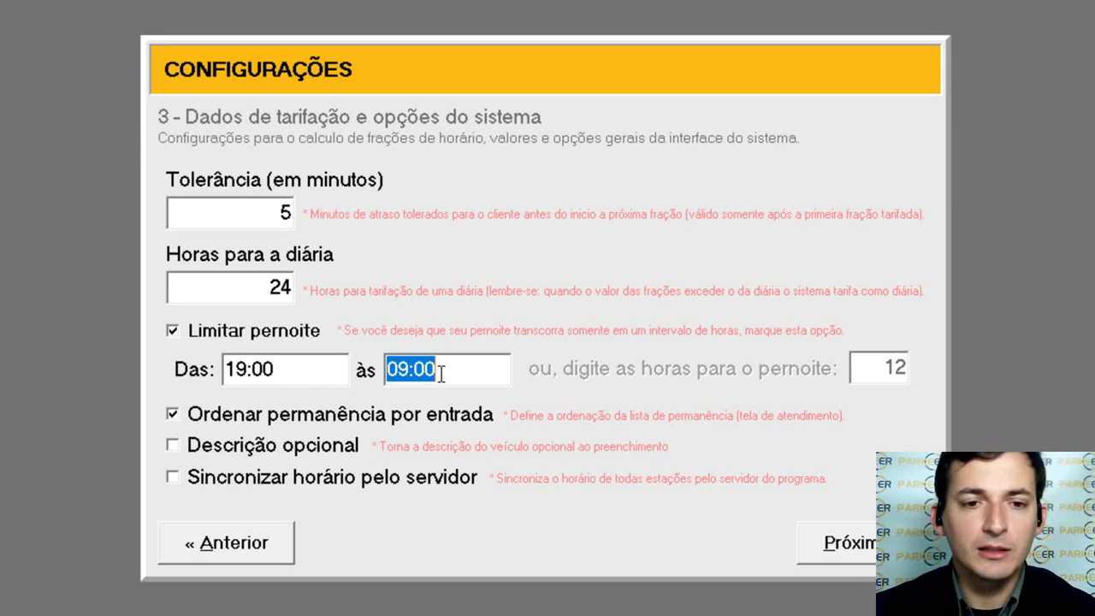
Step: Point out the overnight window running from 19:00 to 09:00
{"action": "left_click", "coordinate": [316, 371]}
{"action": "left_click", "coordinate": [450, 363]}
{"action": "left_click", "coordinate": [328, 370]}
{"action": "left_click", "coordinate": [470, 371]}
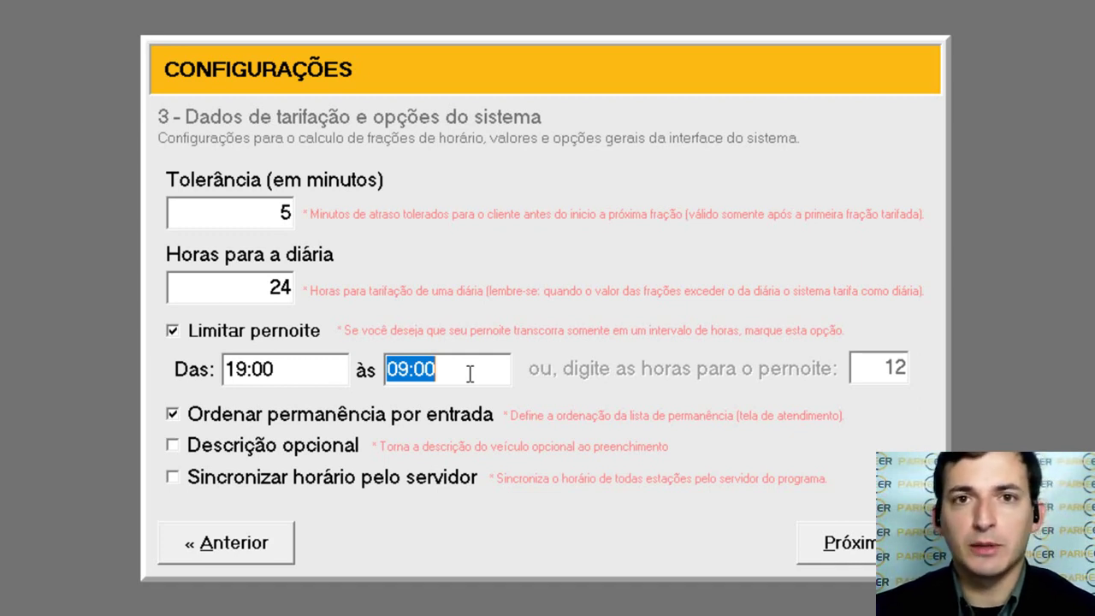
{"action": "left_click", "coordinate": [288, 374]}
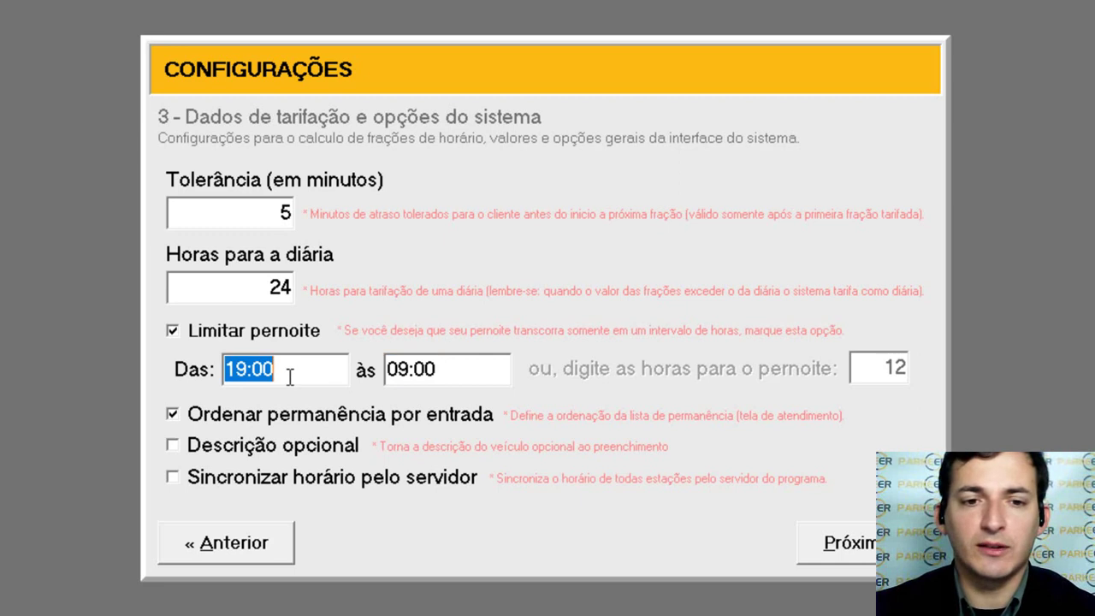
{"action": "left_click", "coordinate": [479, 369]}
{"action": "left_click", "coordinate": [275, 374]}
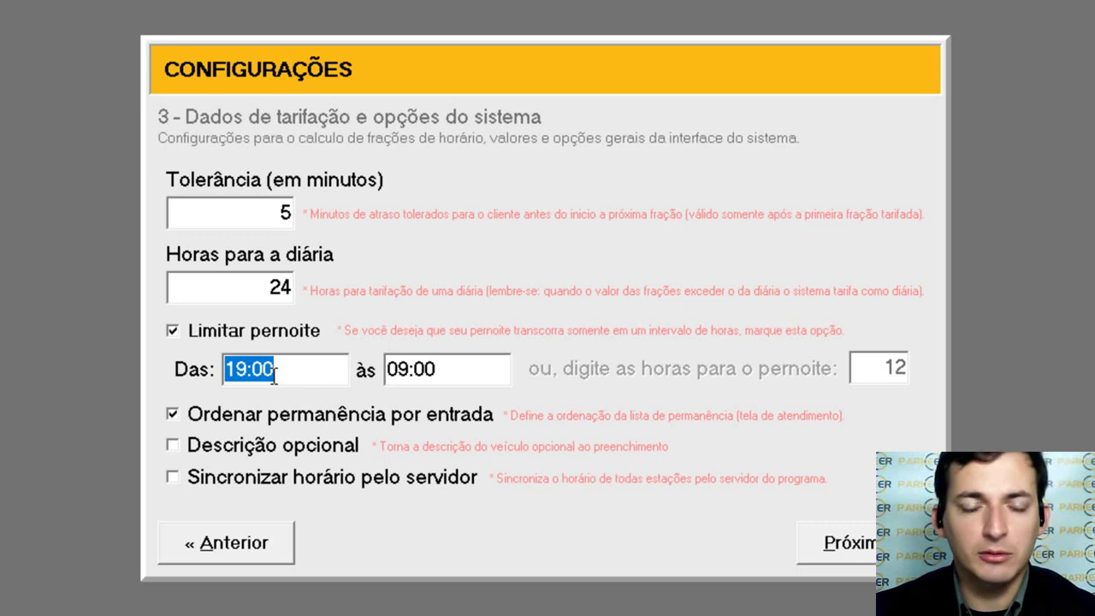
{"action": "left_click", "coordinate": [274, 375]}
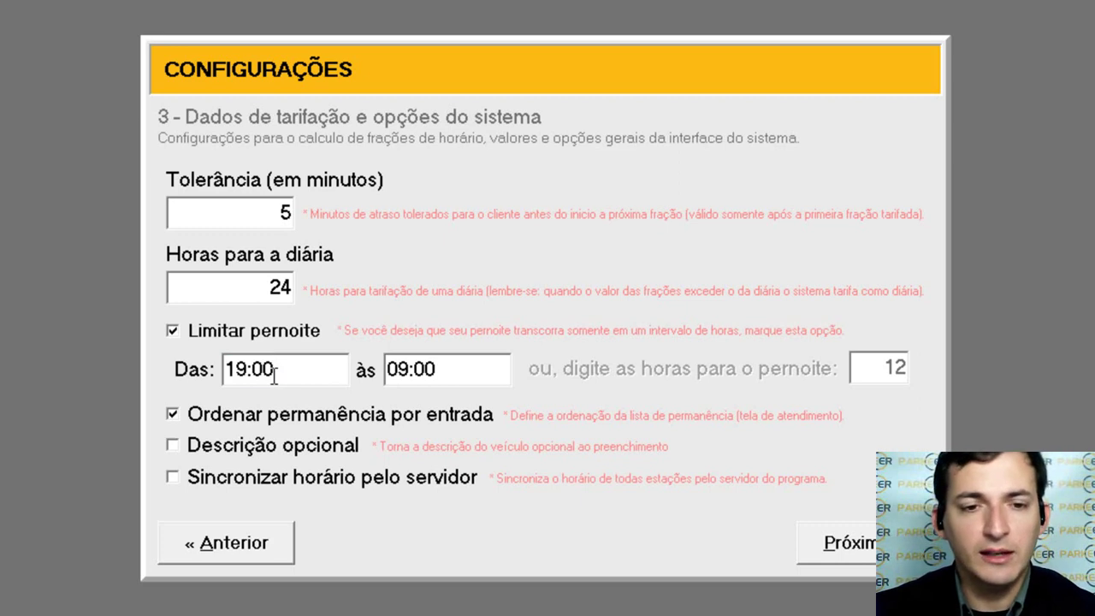
{"action": "left_click", "coordinate": [321, 366]}
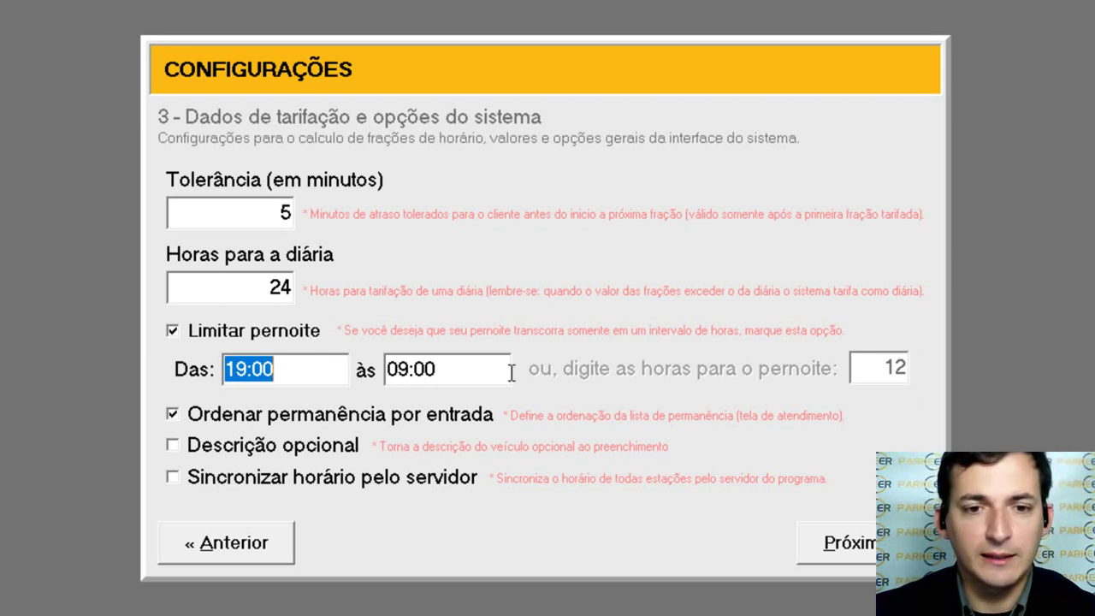
{"action": "left_click", "coordinate": [483, 369]}
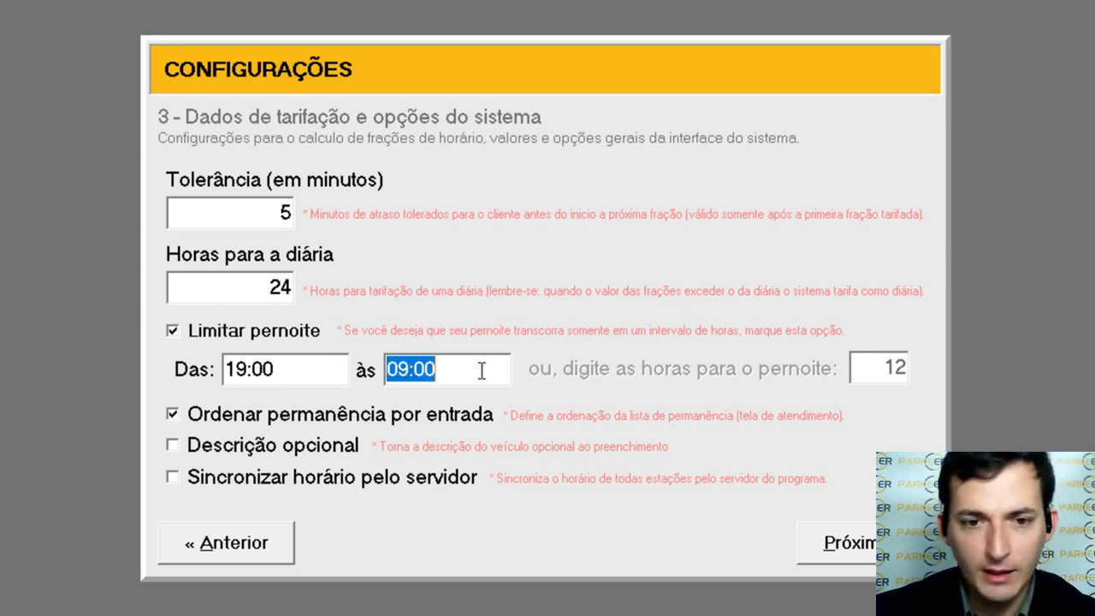
{"action": "left_click", "coordinate": [450, 414]}
{"action": "left_click", "coordinate": [450, 415]}
{"action": "left_click", "coordinate": [450, 415]}
{"action": "left_click", "coordinate": [450, 415]}
{"action": "left_click", "coordinate": [450, 415]}
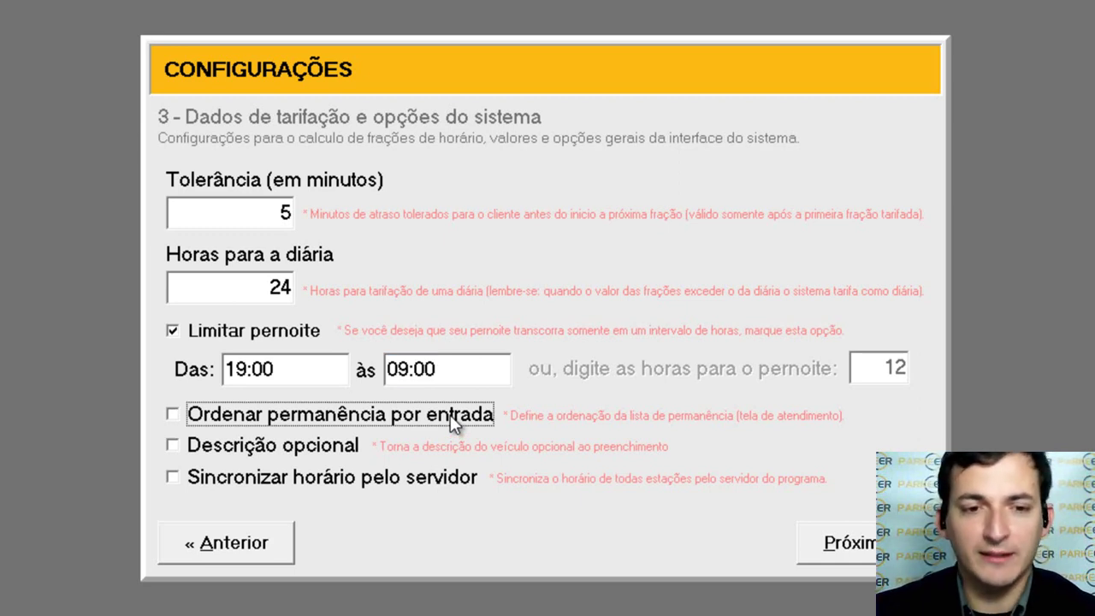
{"action": "left_click", "coordinate": [450, 415]}
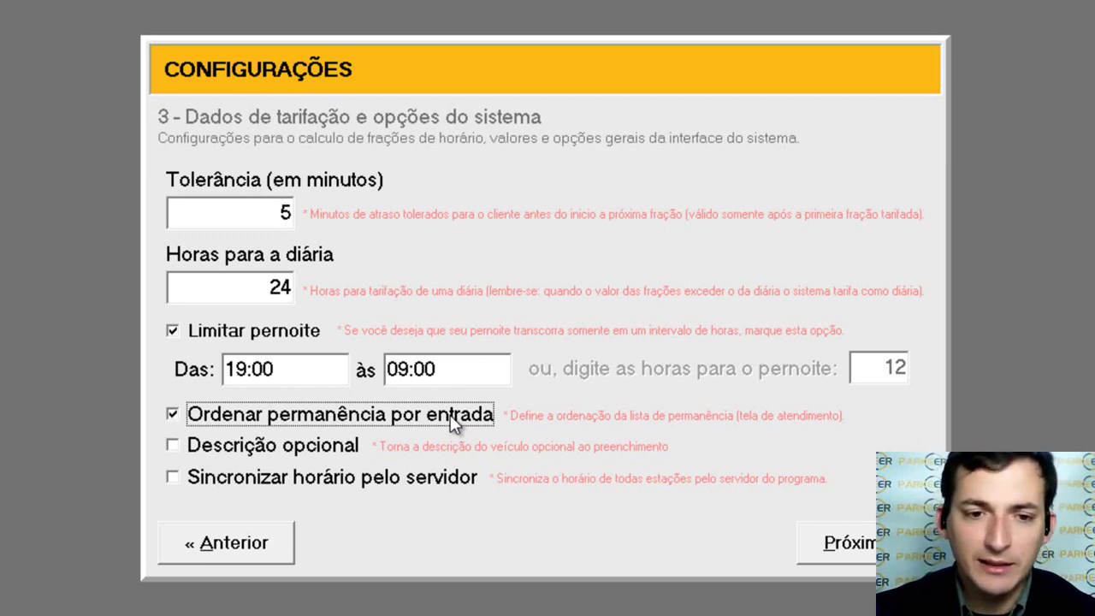
{"action": "left_click", "coordinate": [450, 415]}
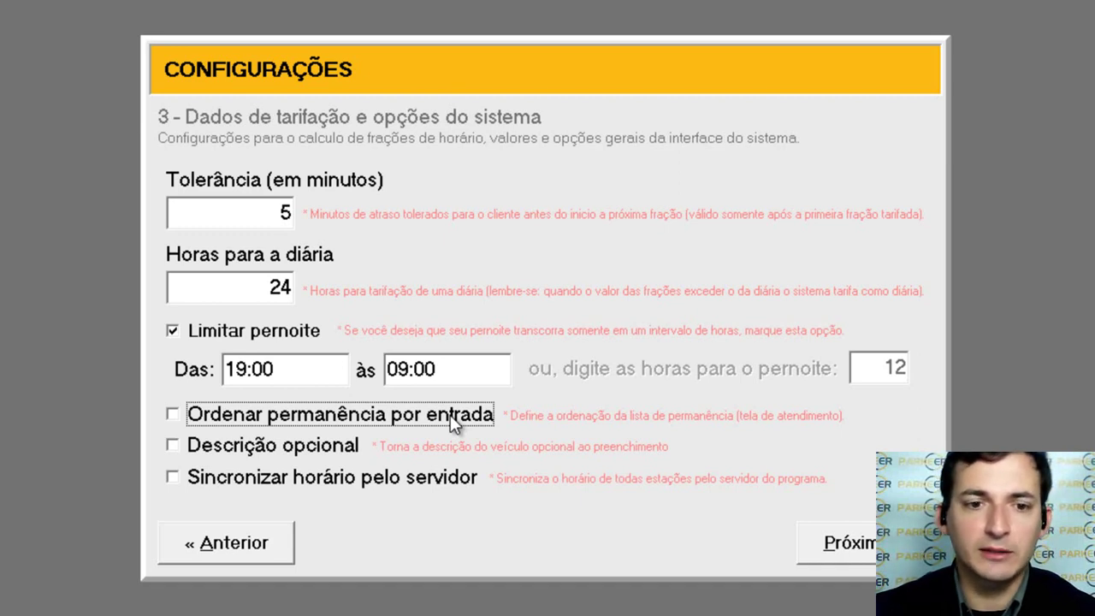
{"action": "left_click", "coordinate": [450, 415]}
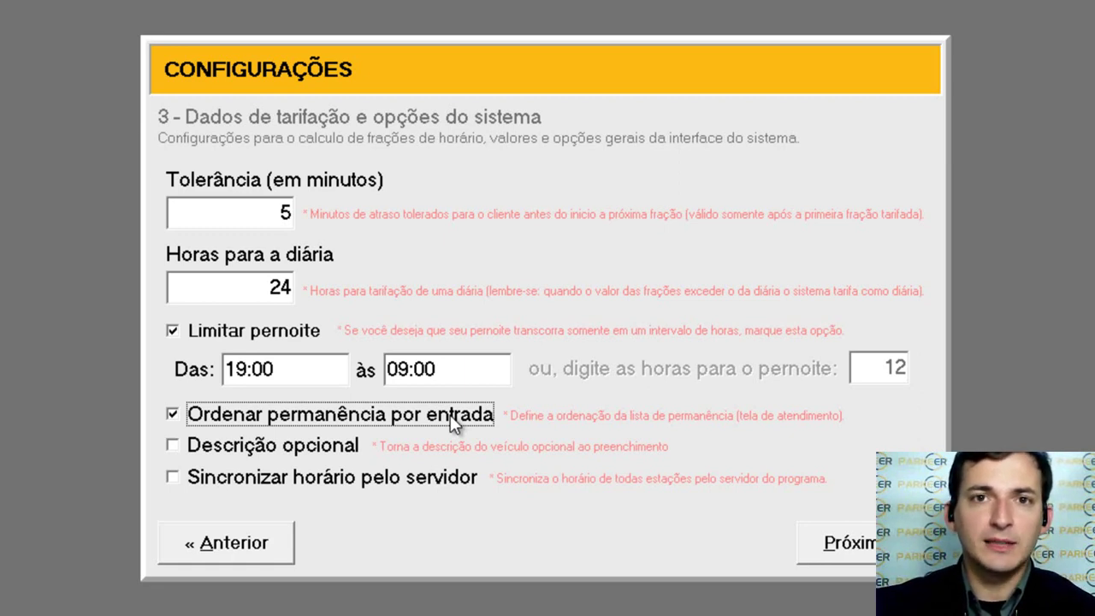
{"action": "left_click", "coordinate": [450, 415]}
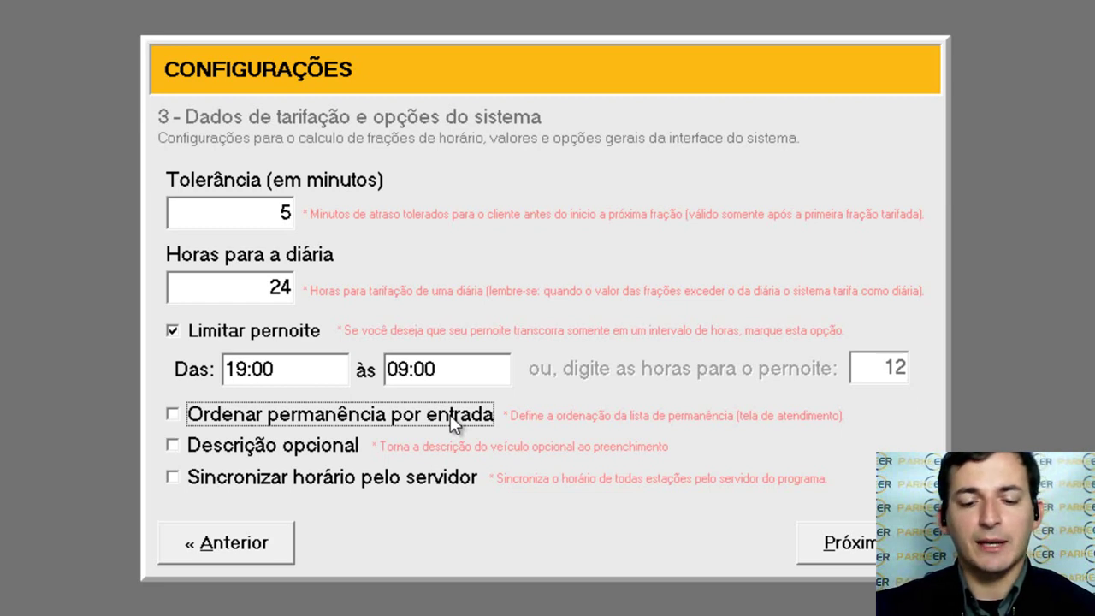
{"action": "left_click", "coordinate": [450, 415]}
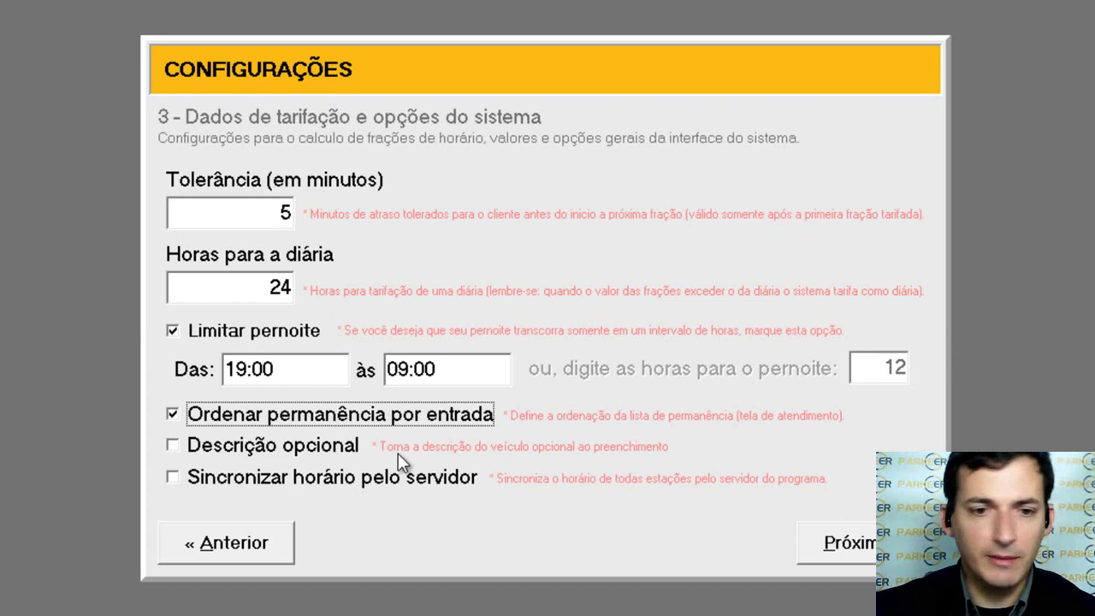
{"action": "left_click", "coordinate": [332, 452]}
{"action": "left_click", "coordinate": [332, 452]}
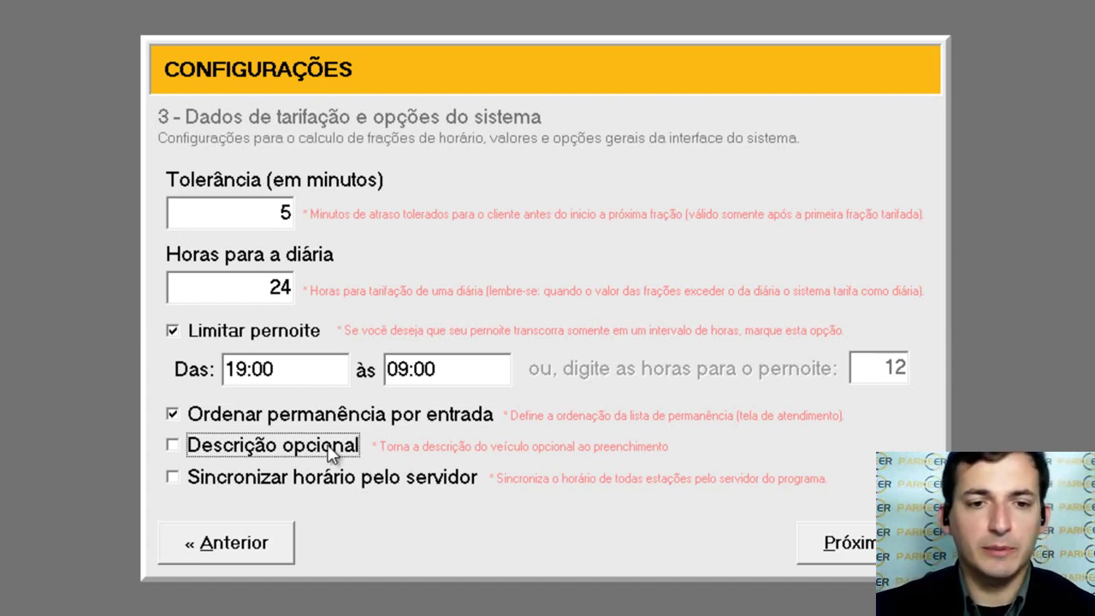
{"action": "left_click", "coordinate": [332, 451]}
{"action": "left_click", "coordinate": [332, 452]}
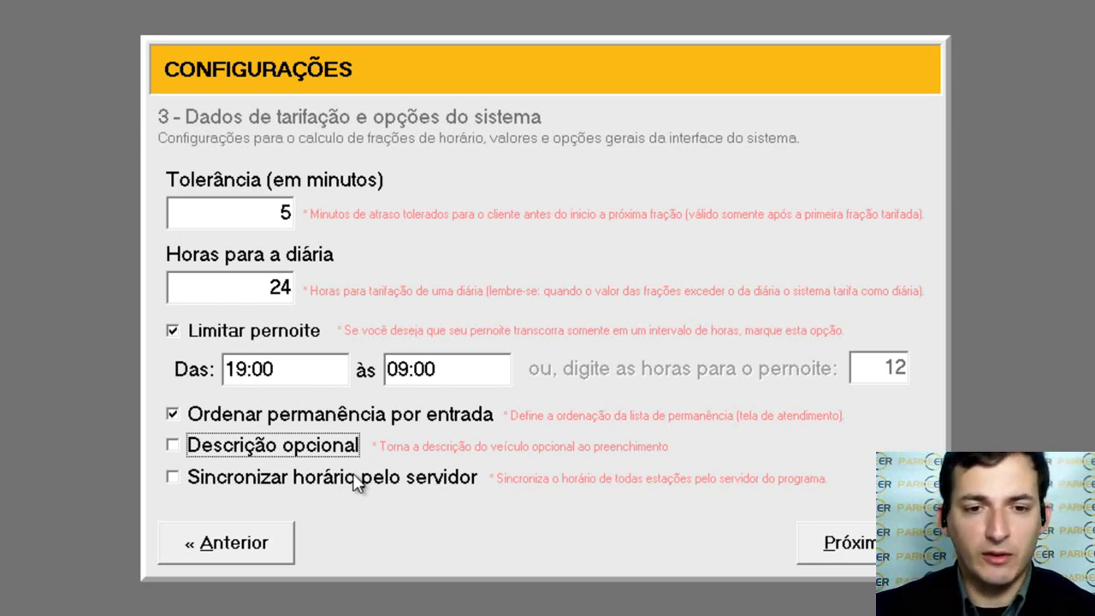
{"action": "left_click", "coordinate": [358, 483]}
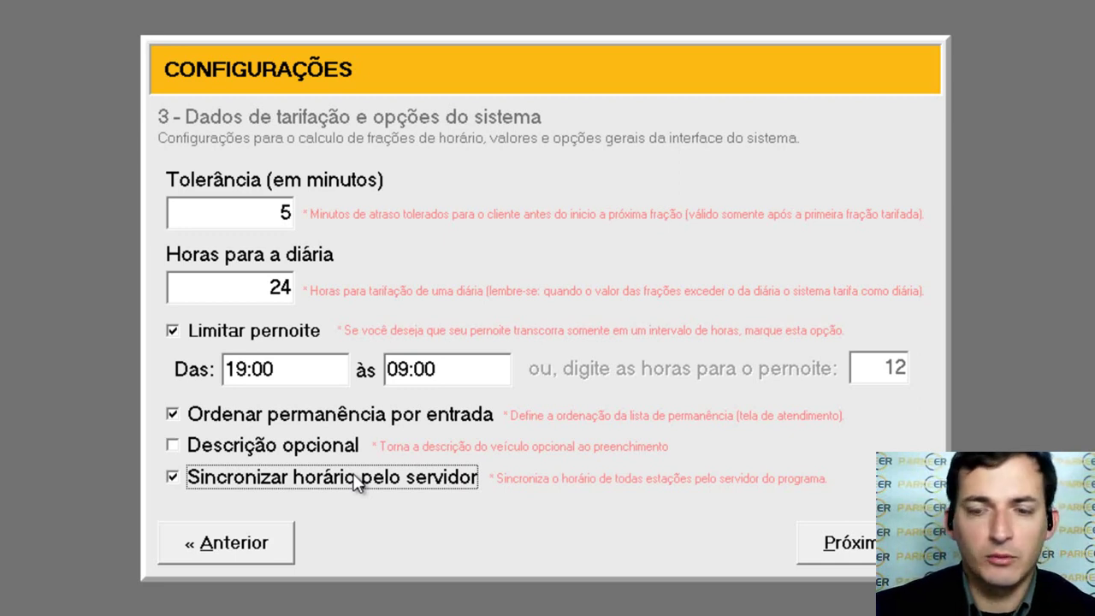
{"action": "left_click", "coordinate": [358, 482]}
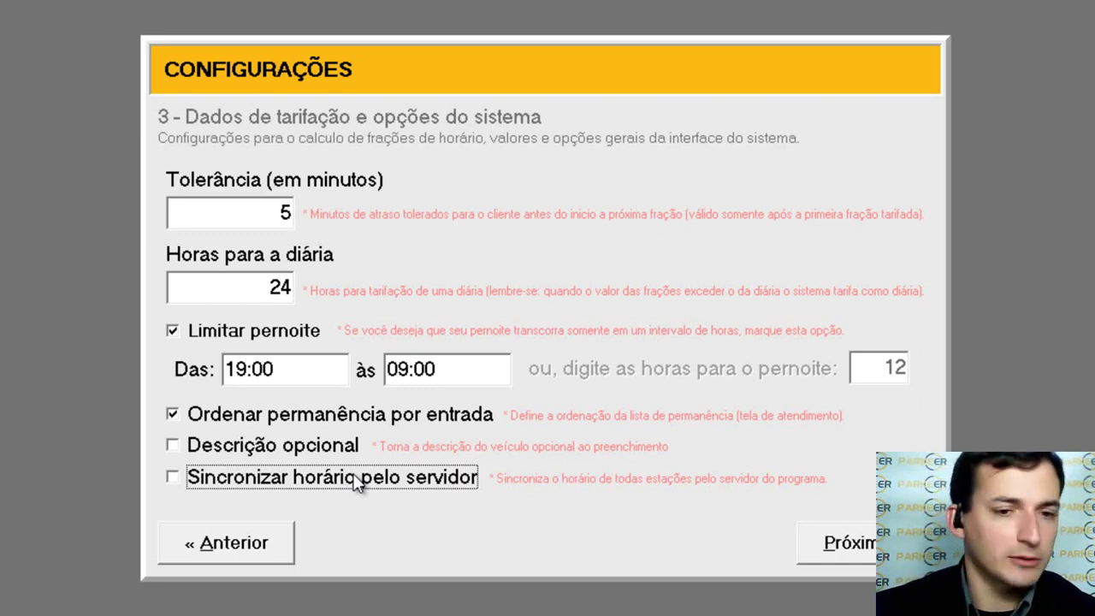
Step: Advance to step 4 'Impressão e outros dispositivos' and select the Linhas extras value
{"action": "left_click", "coordinate": [855, 541]}
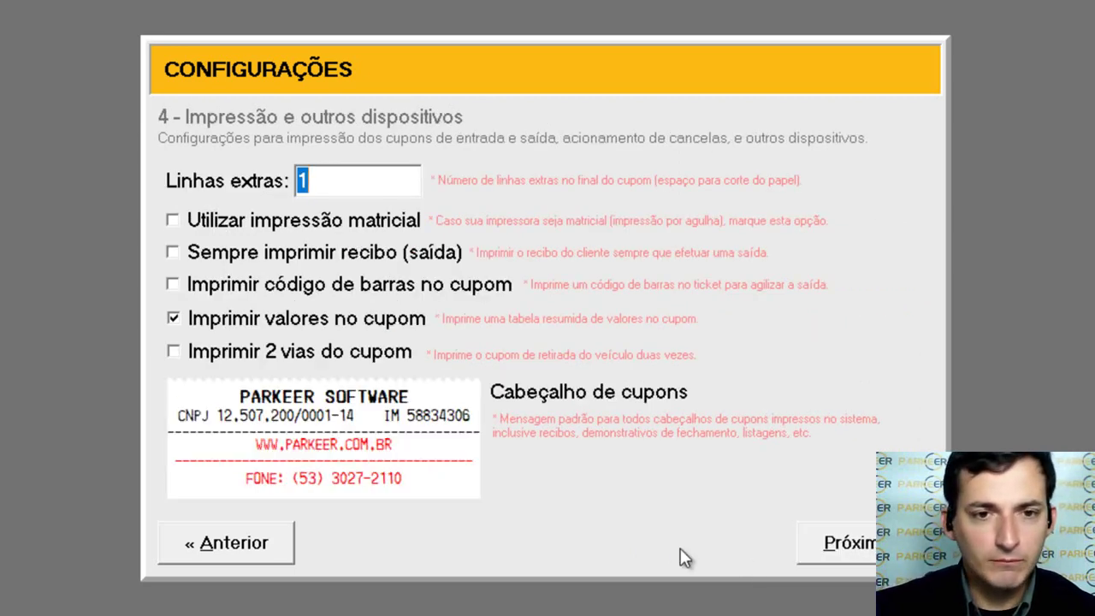
{"action": "double_click", "coordinate": [364, 177]}
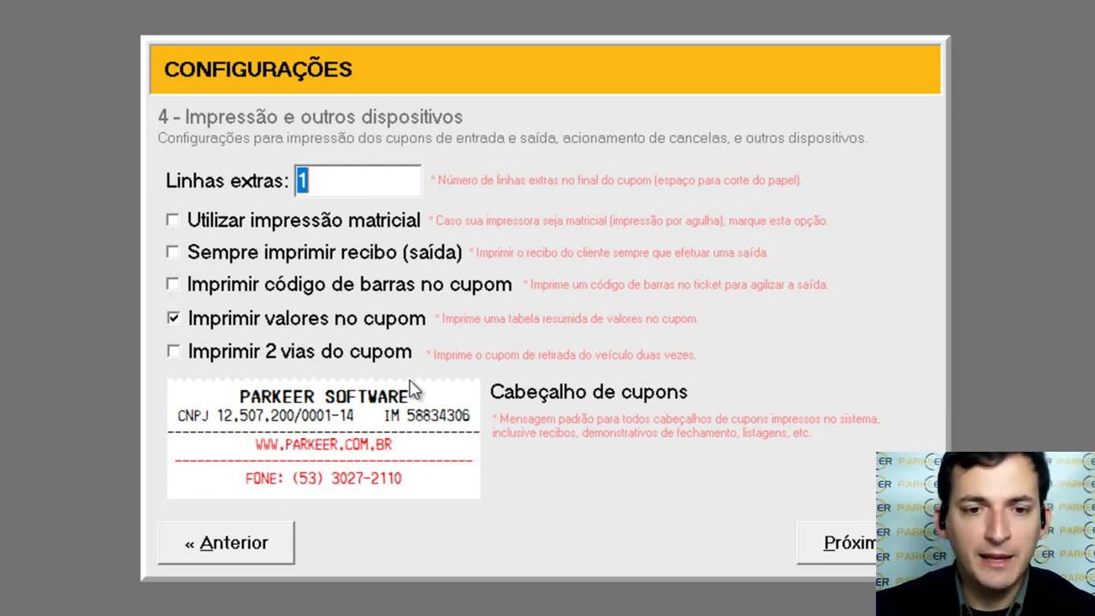
Step: Replace the coupon header's website line with the company's street address
{"action": "left_click_drag", "start_coordinate": [425, 479], "coordinate": [233, 477]}
{"action": "left_click_drag", "start_coordinate": [416, 449], "coordinate": [257, 436]}
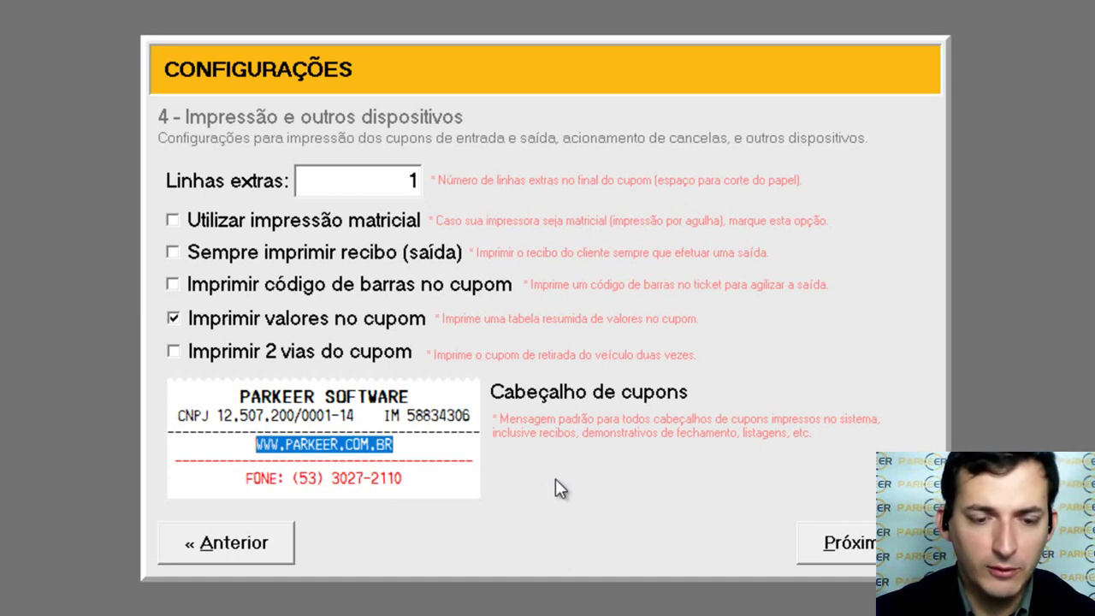
{"action": "type", "text": "AV. PAU"}
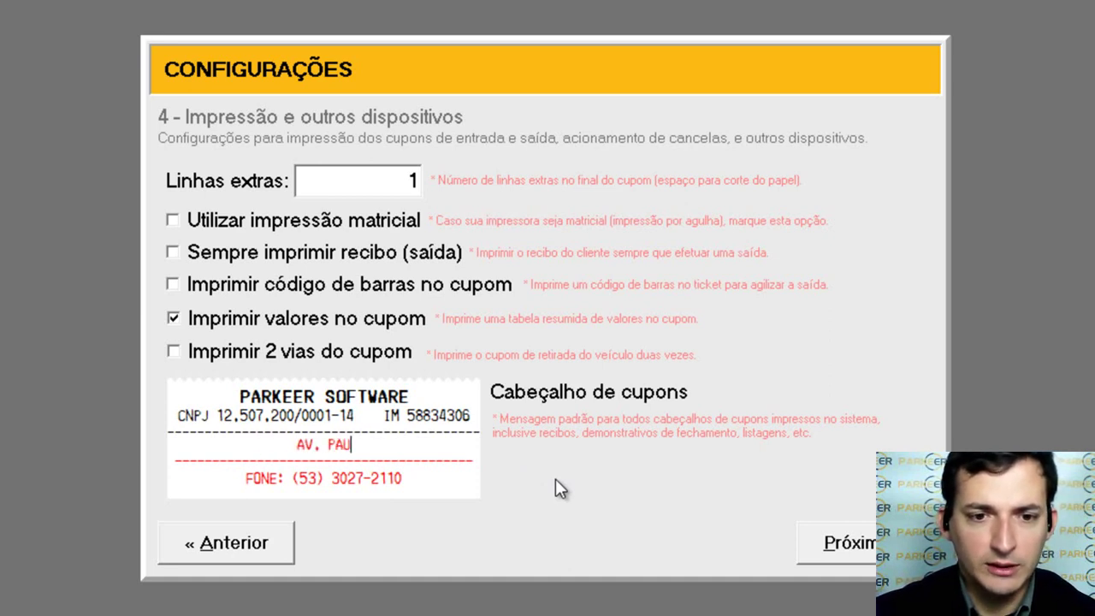
{"action": "type", "text": "LISTA 5"}
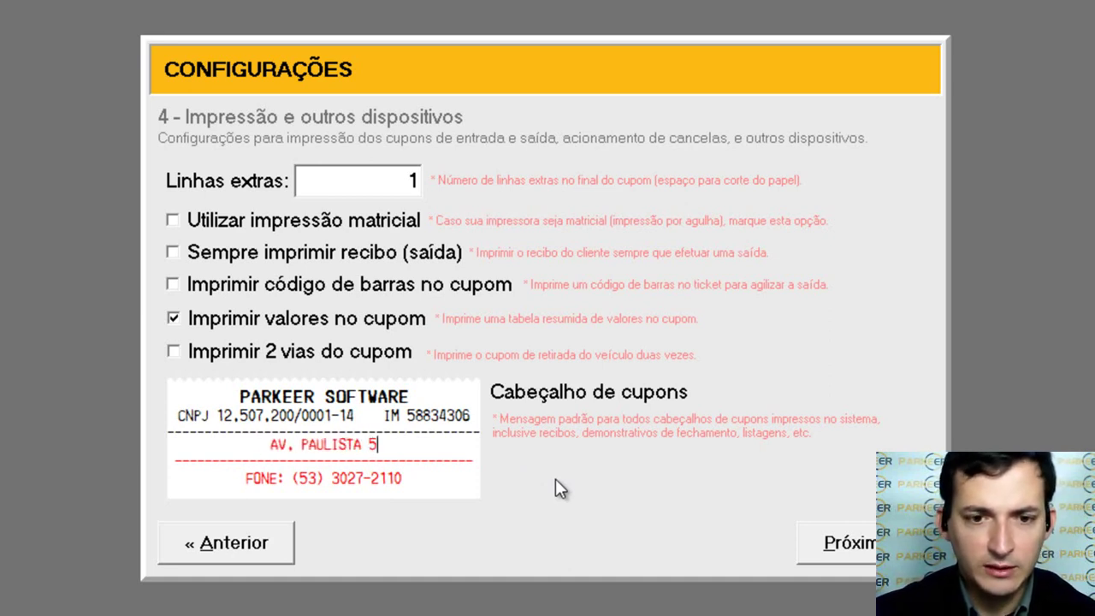
{"action": "type", "text": "00, "}
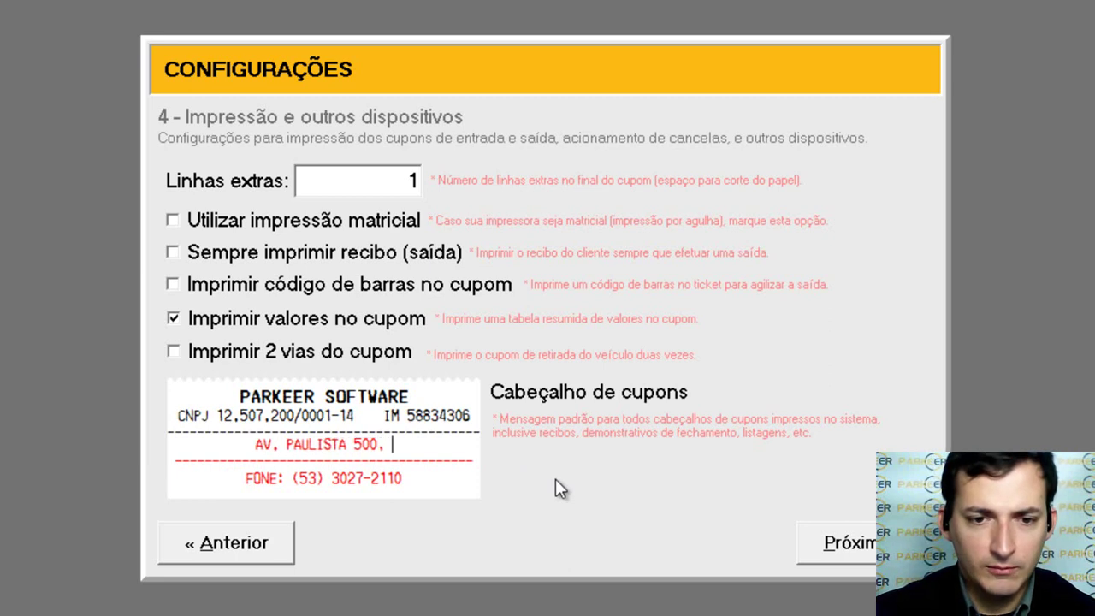
{"action": "type", "text": "BLOCO B "}
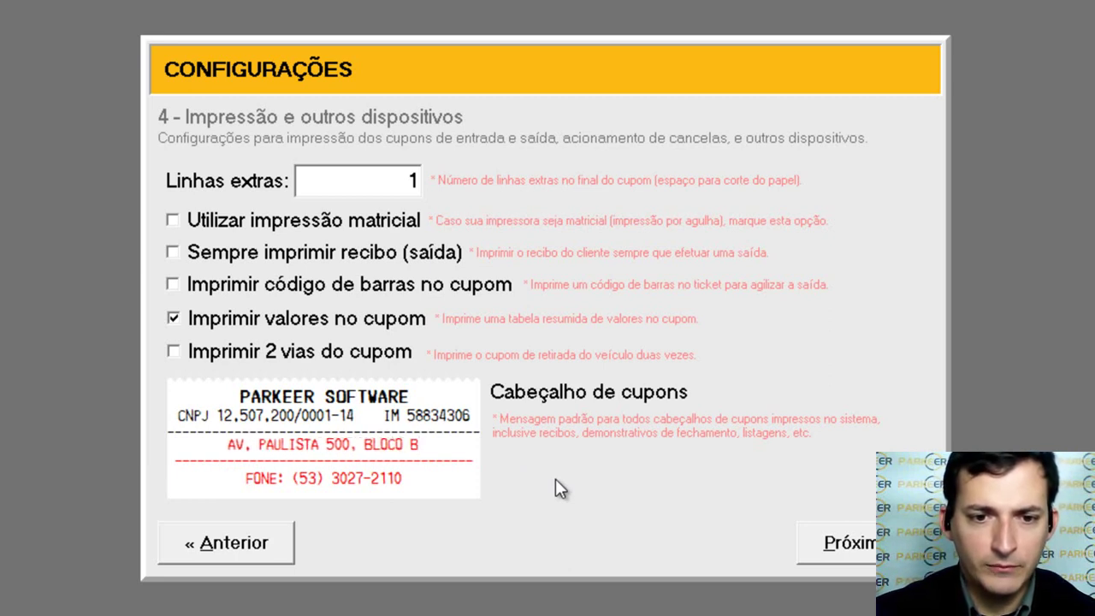
{"action": "type", "text": "SALA"}
{"action": "type", "text": "304"}
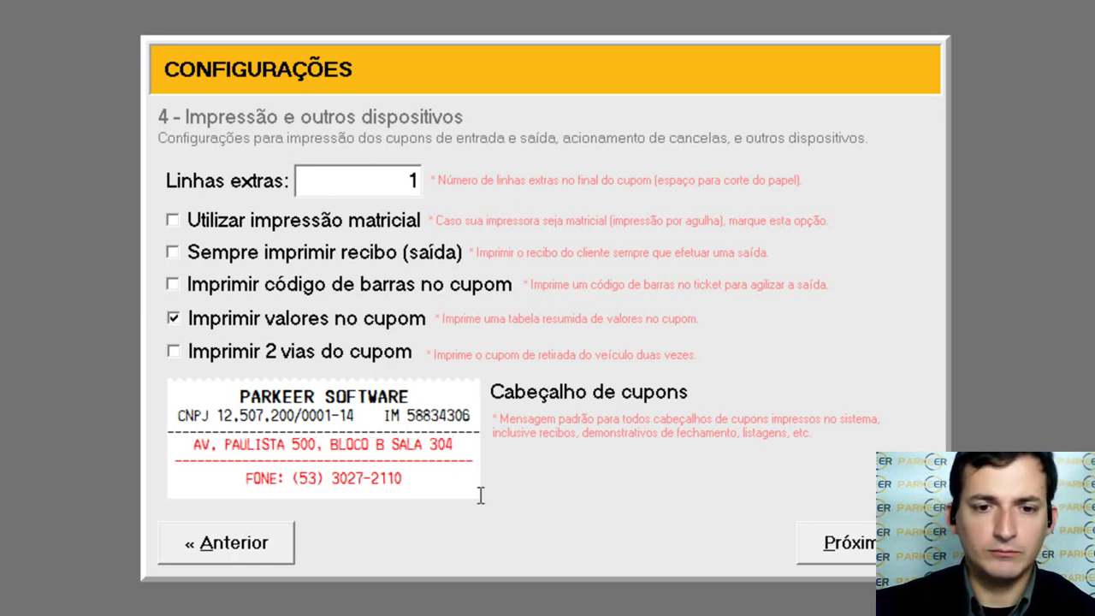
Step: Replace the header phone line with the new phone number and add a dashed separator
{"action": "left_click_drag", "start_coordinate": [443, 479], "coordinate": [194, 473]}
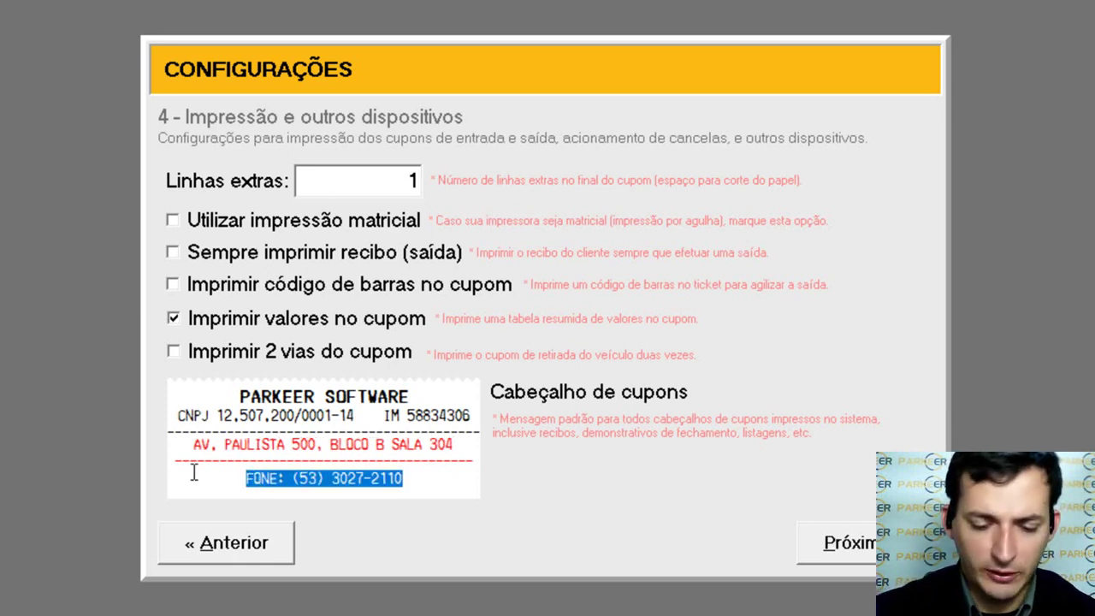
{"action": "type", "text": "FONE"}
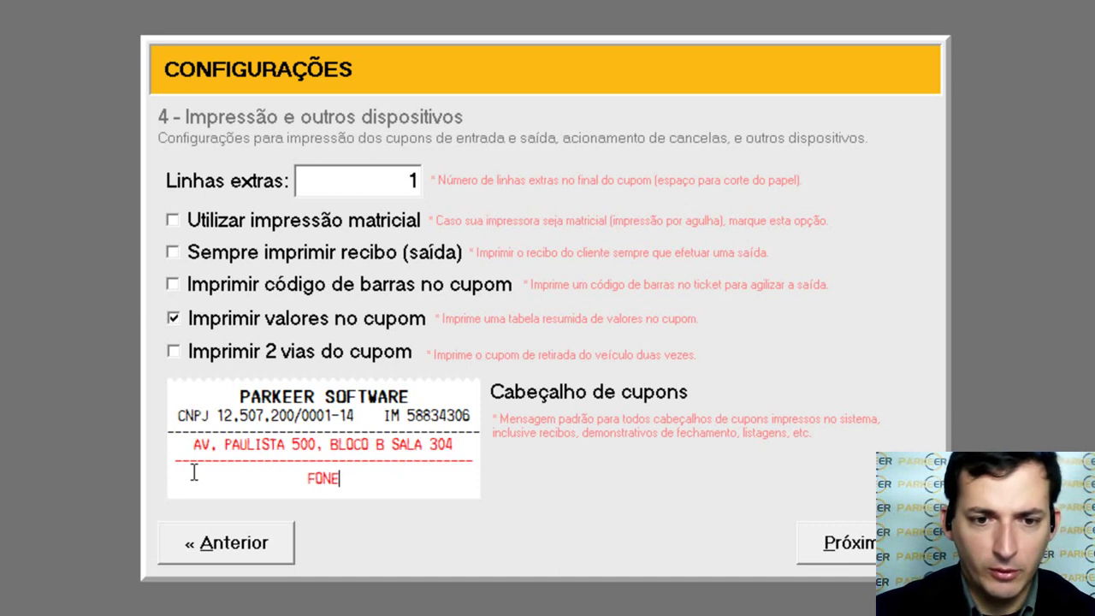
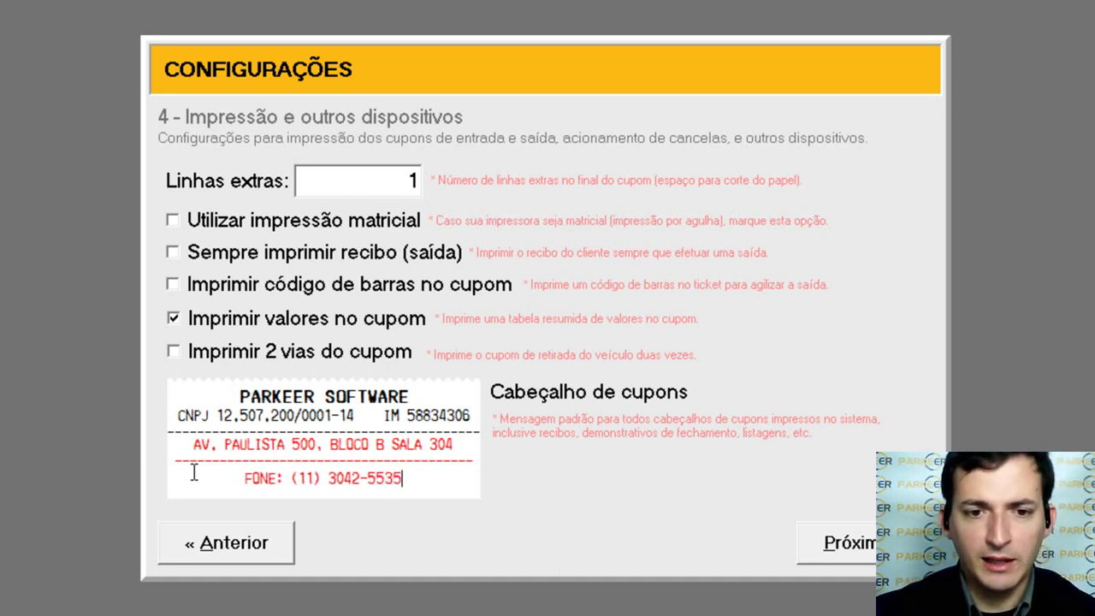
{"action": "key", "text": "Return"}
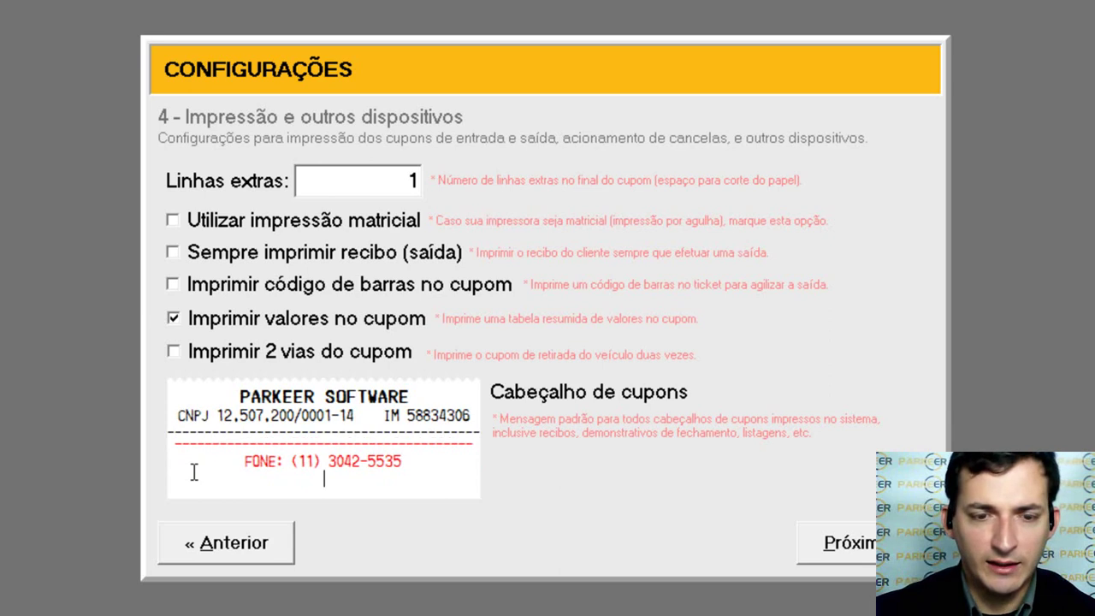
{"action": "type", "text": "-"}
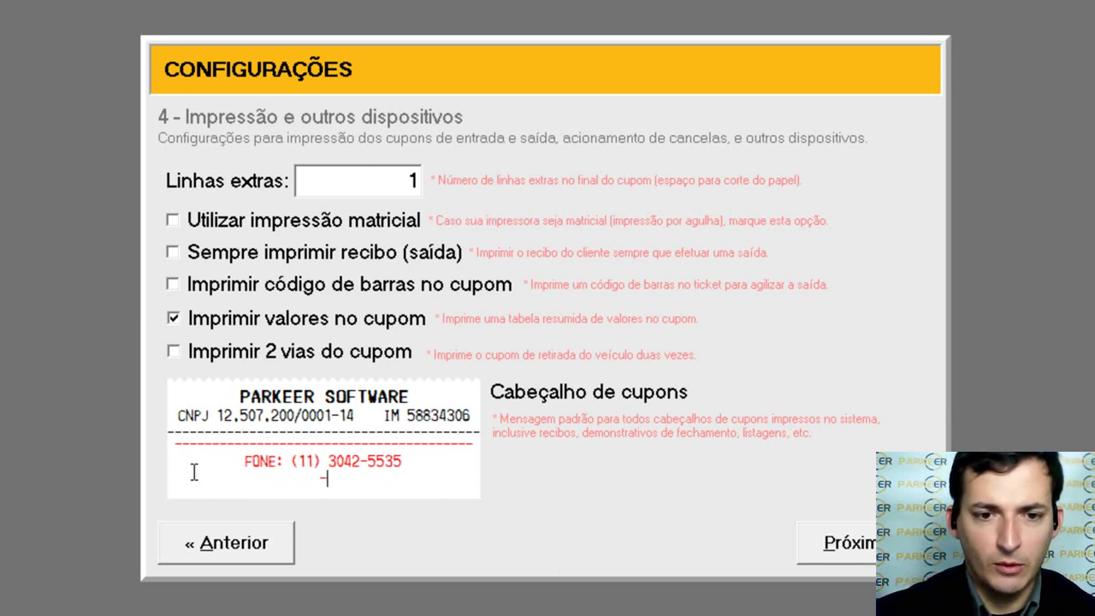
{"action": "type", "text": "--------------------------"}
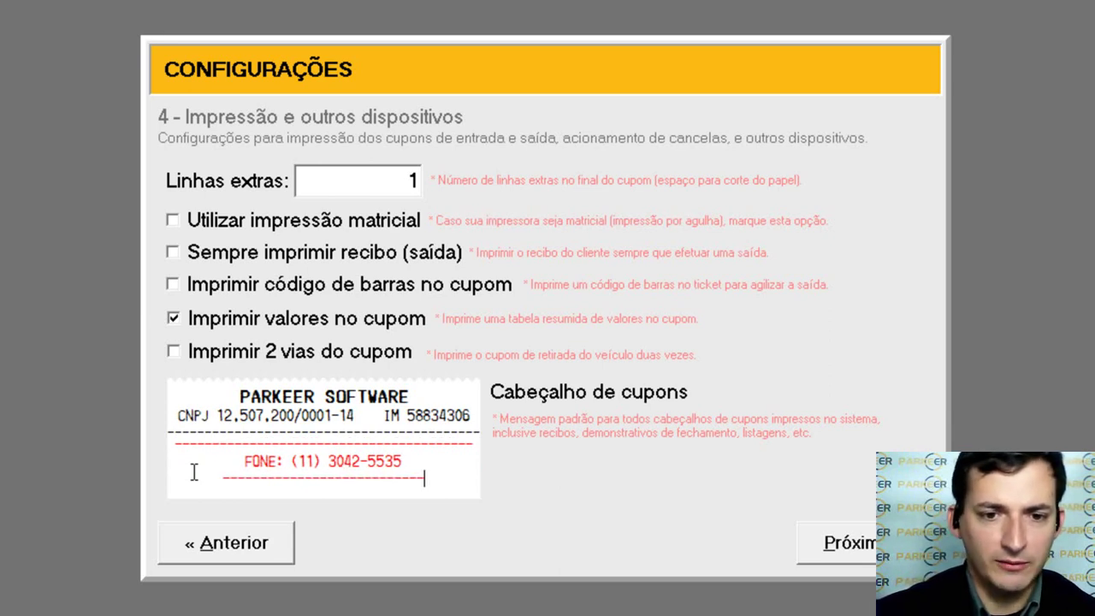
{"action": "type", "text": "-------------------------"}
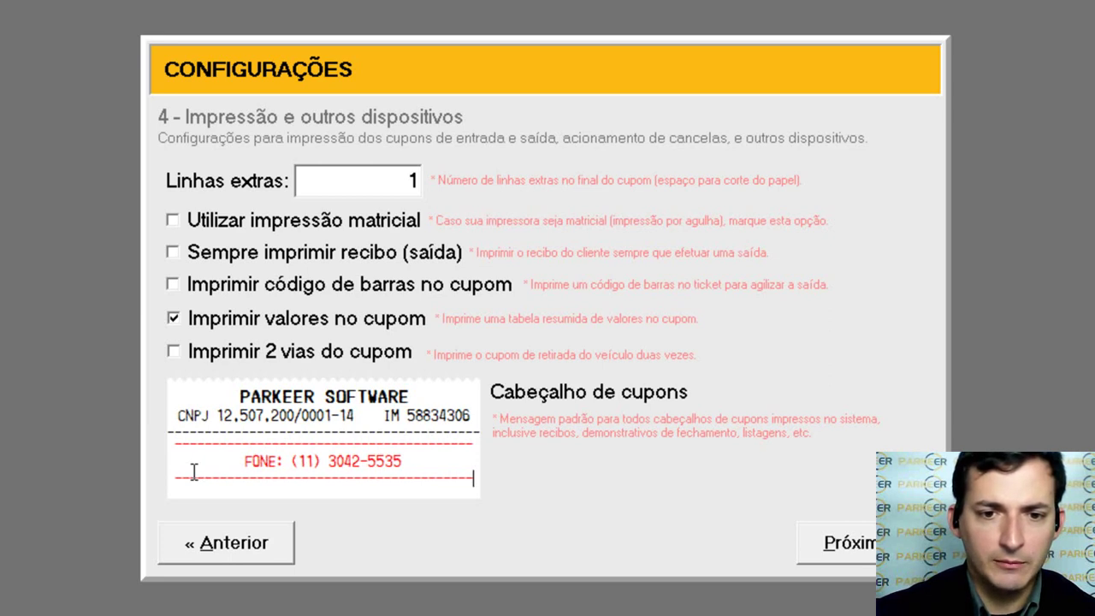
{"action": "key", "text": "Return"}
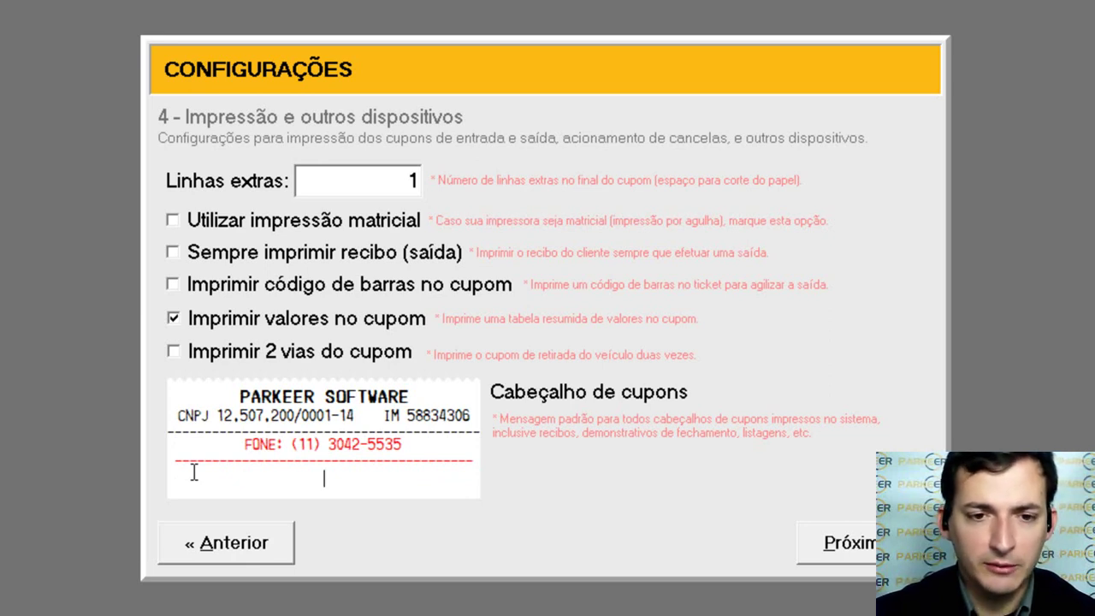
Step: Add the header line 'DE SEG A SEXTA DAS 09:00 AS 12:00', correcting the typo
{"action": "type", "text": "E SE"}
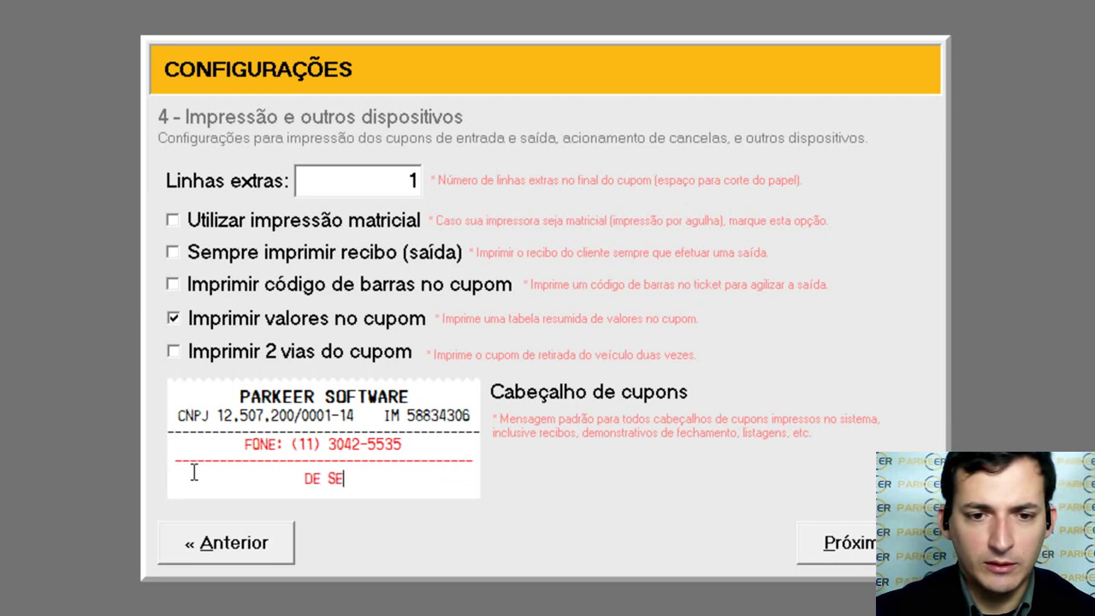
{"action": "type", "text": "G A SEX"}
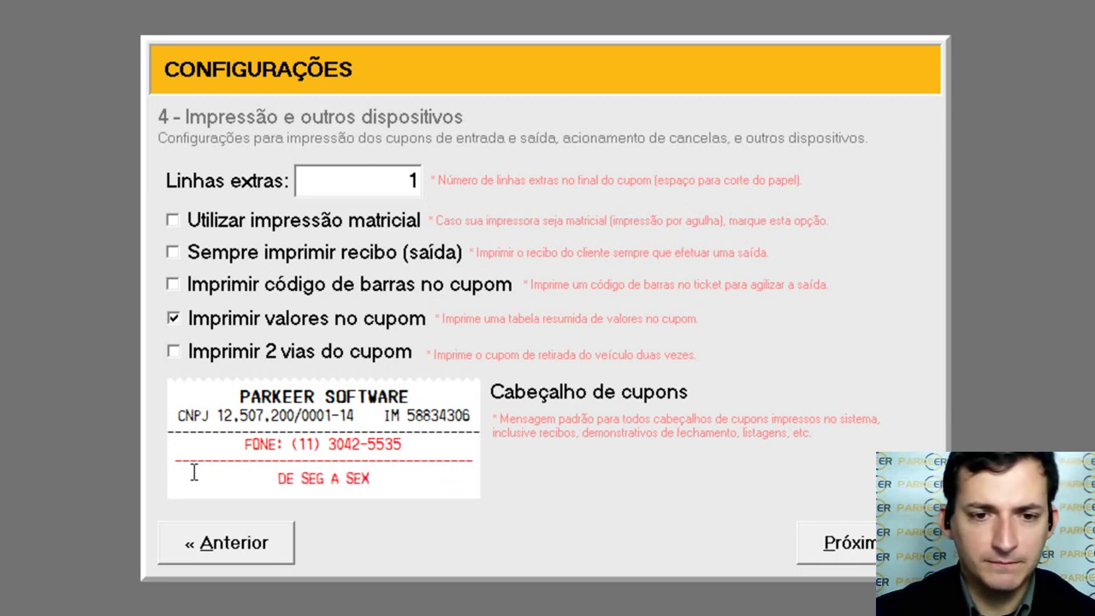
{"action": "type", "text": "TA DAS "}
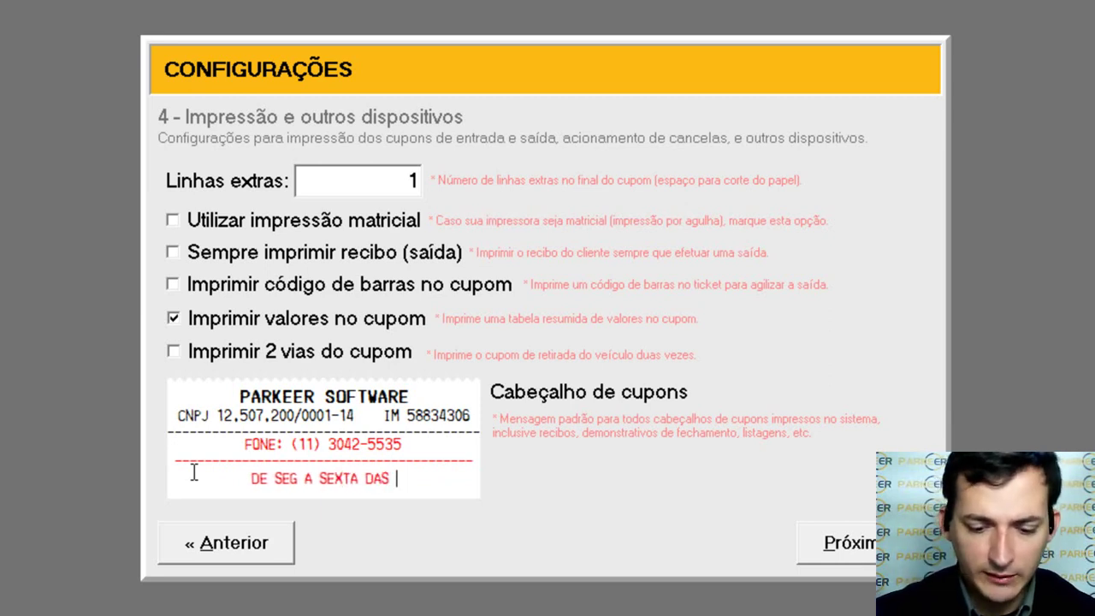
{"action": "type", "text": "09:00 "}
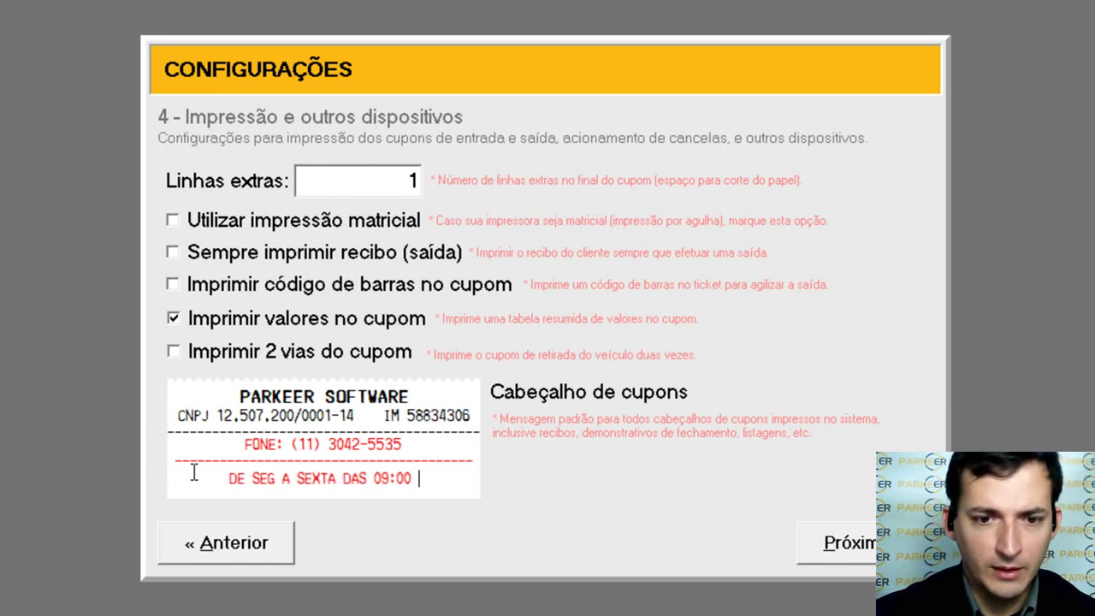
{"action": "type", "text": "AS 12HE"}
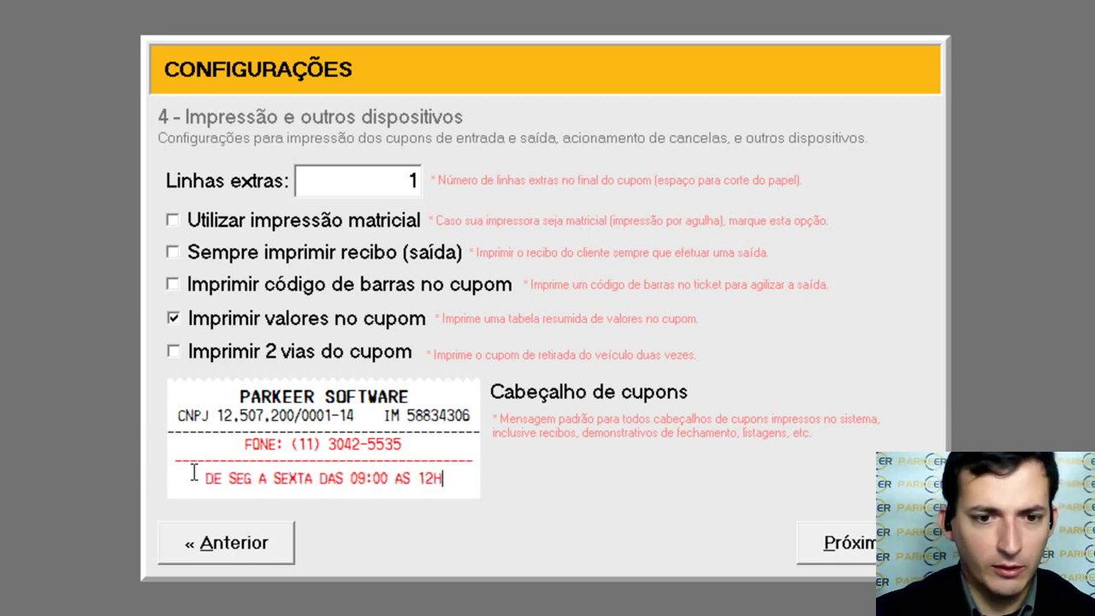
{"action": "key", "text": "BackSpace"}
{"action": "key", "text": "BackSpace"}
{"action": "key", "text": "BackSpace"}
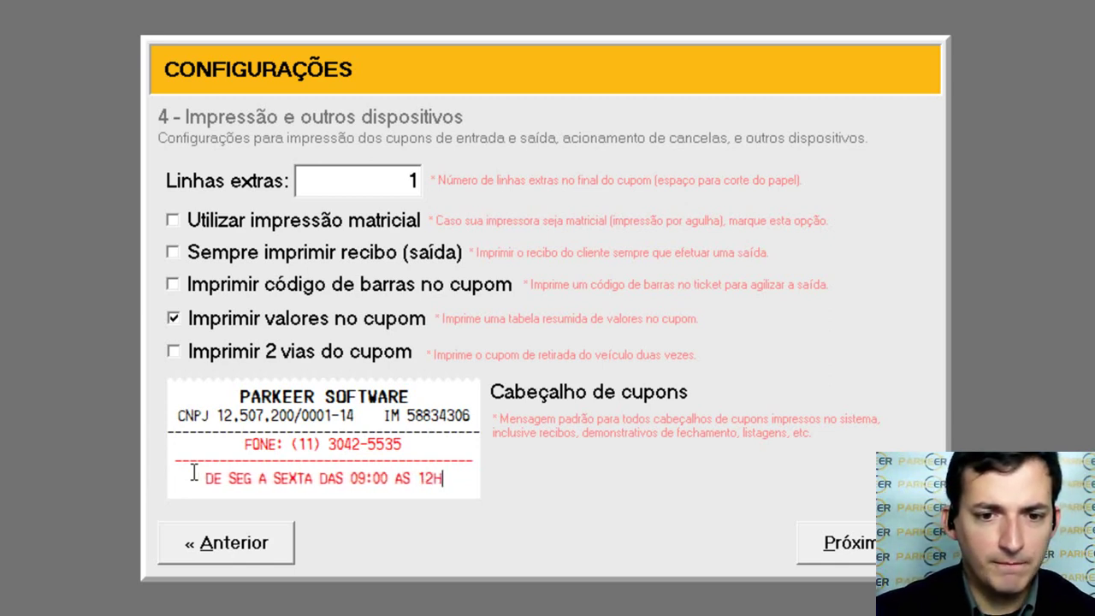
{"action": "type", "text": ":00"}
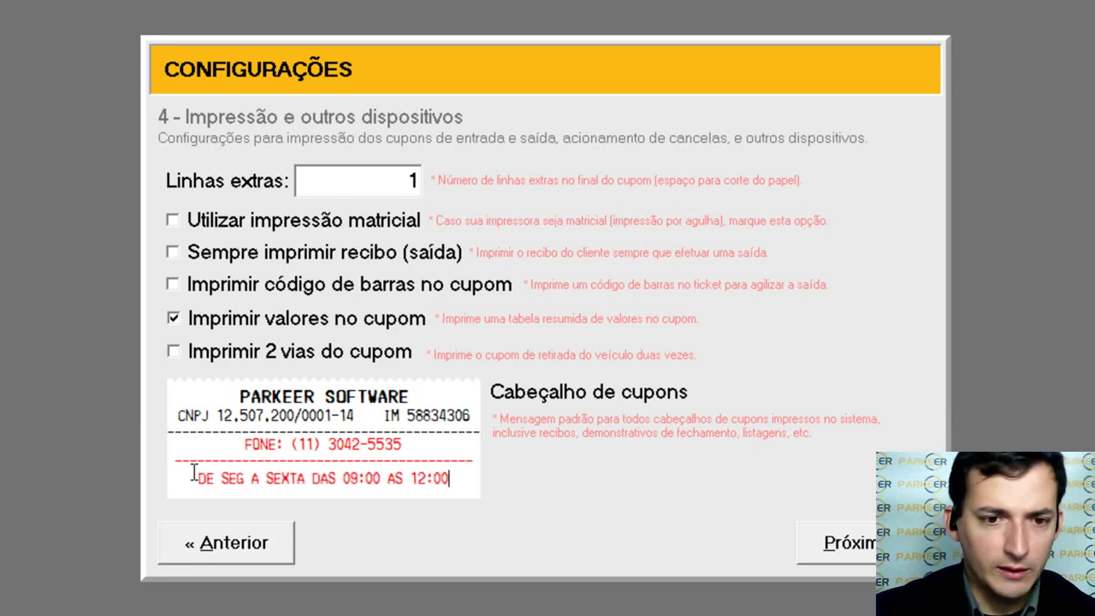
{"action": "key", "text": "Up"}
{"action": "key", "text": "Home"}
{"action": "key", "text": "shift+End"}
{"action": "key", "text": "Delete"}
{"action": "key", "text": "Delete"}
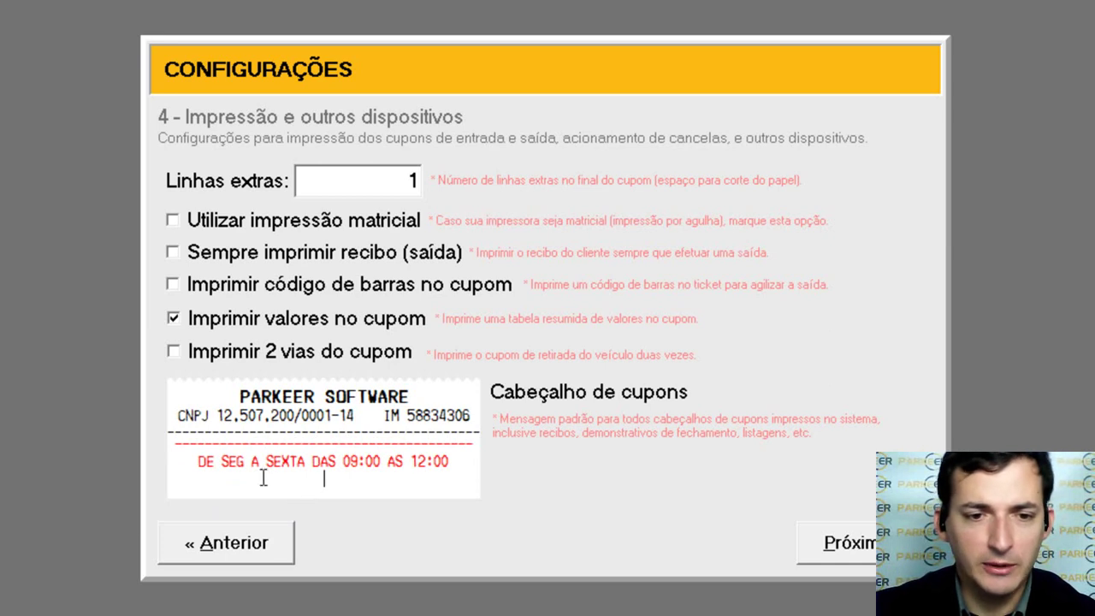
Step: Change the hours line to 'SEG A SEXTA DAS 09:00 AS 18:00'
{"action": "key", "text": "ctrl+z"}
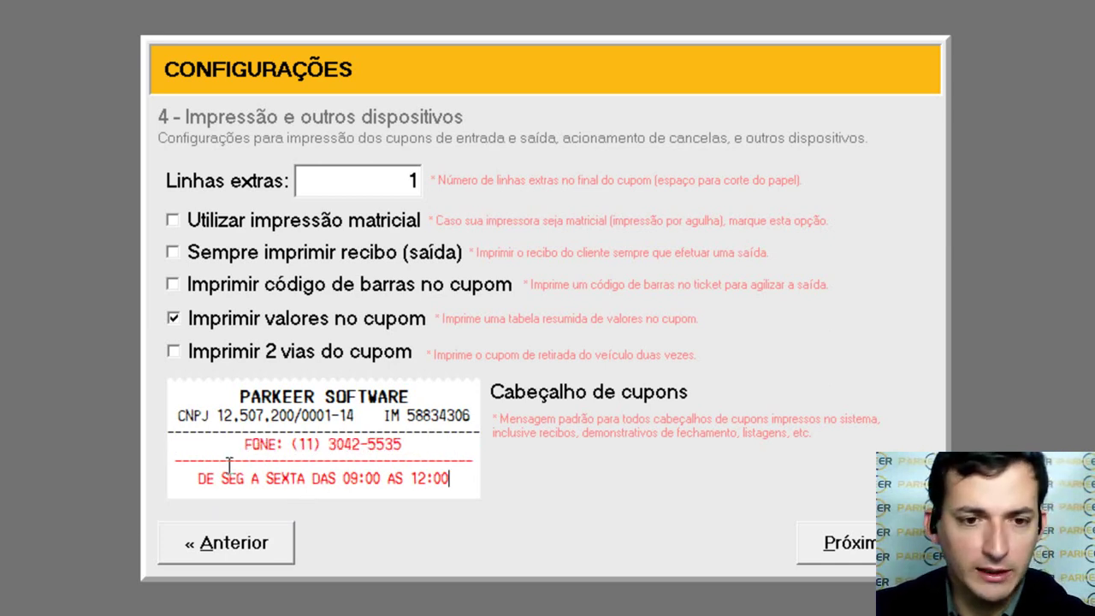
{"action": "left_click_drag", "start_coordinate": [221, 479], "coordinate": [187, 482]}
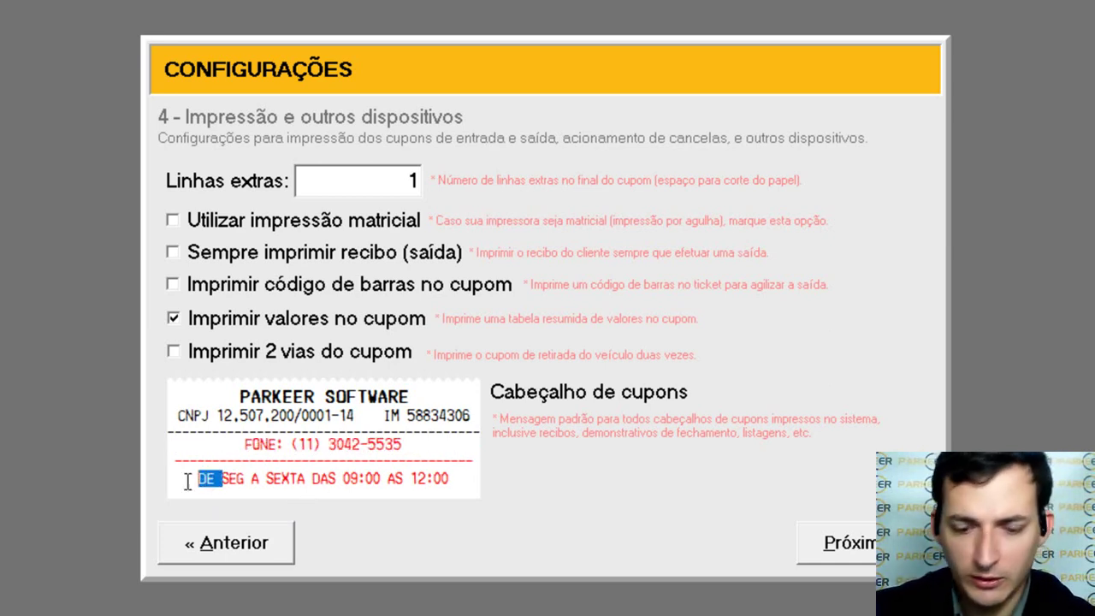
{"action": "key", "text": "BackSpace"}
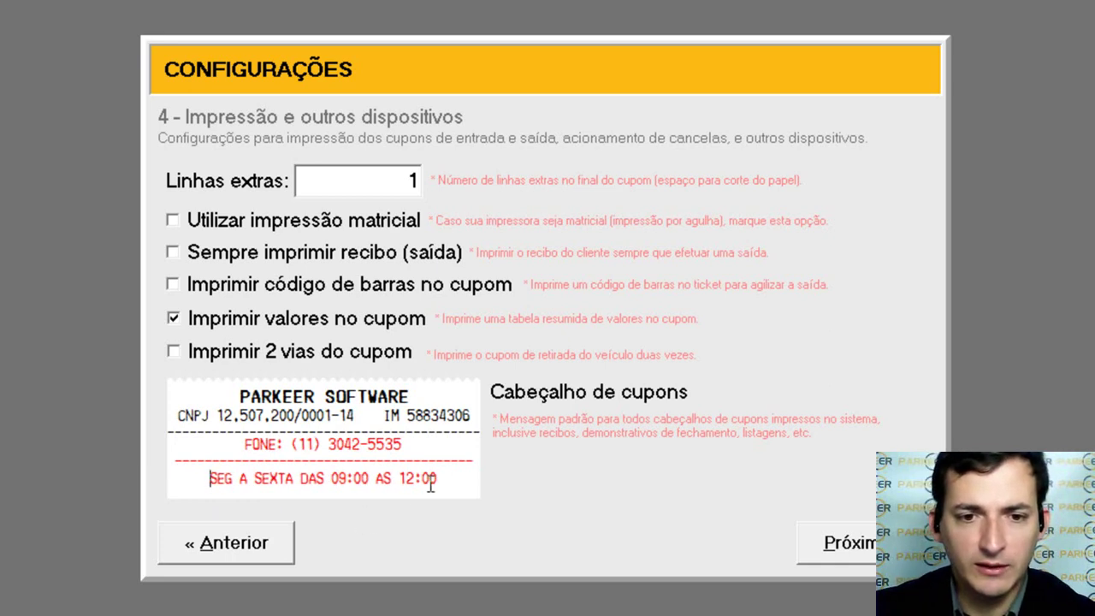
{"action": "left_click_drag", "start_coordinate": [441, 481], "coordinate": [405, 481]}
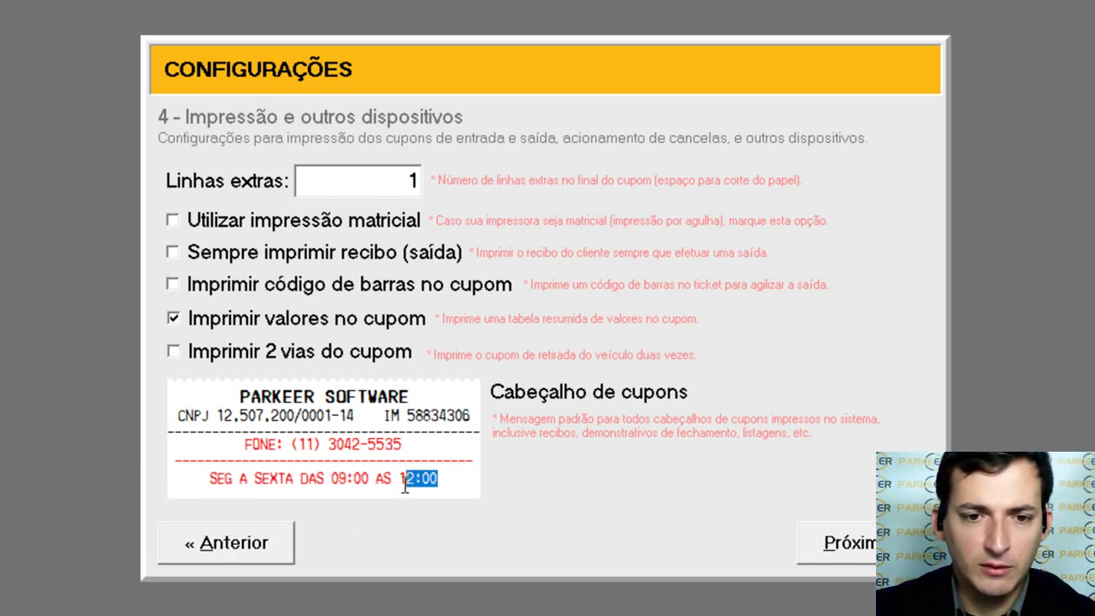
{"action": "type", "text": "8:00"}
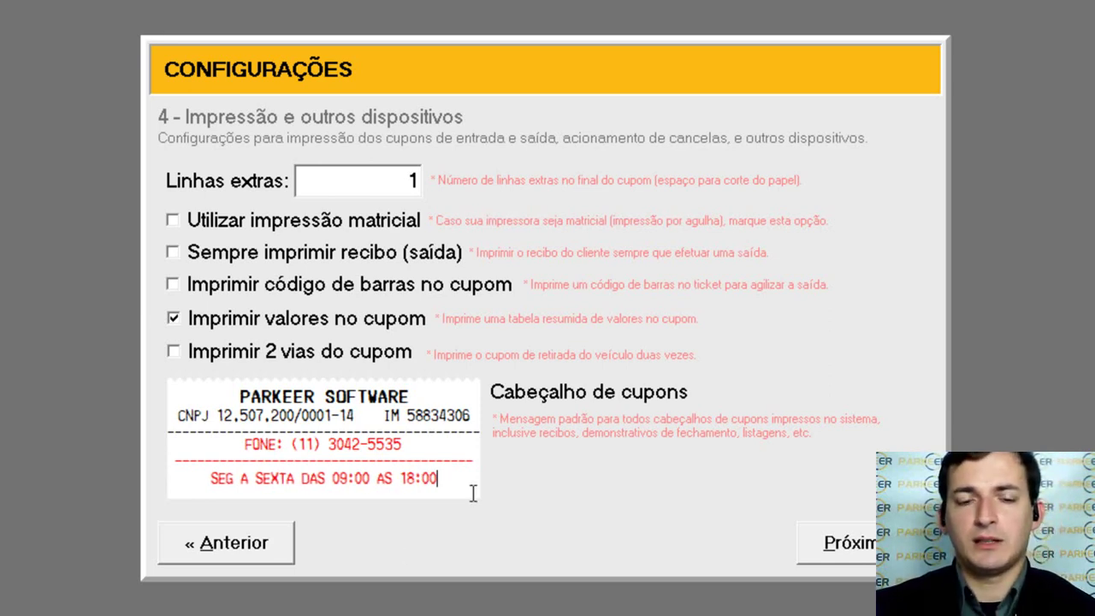
Step: Remove the extra red dashed line and add 'SABADO 08:00 AS 13:00' below
{"action": "left_click_drag", "start_coordinate": [474, 462], "coordinate": [166, 464]}
{"action": "key", "text": "ctrl+x"}
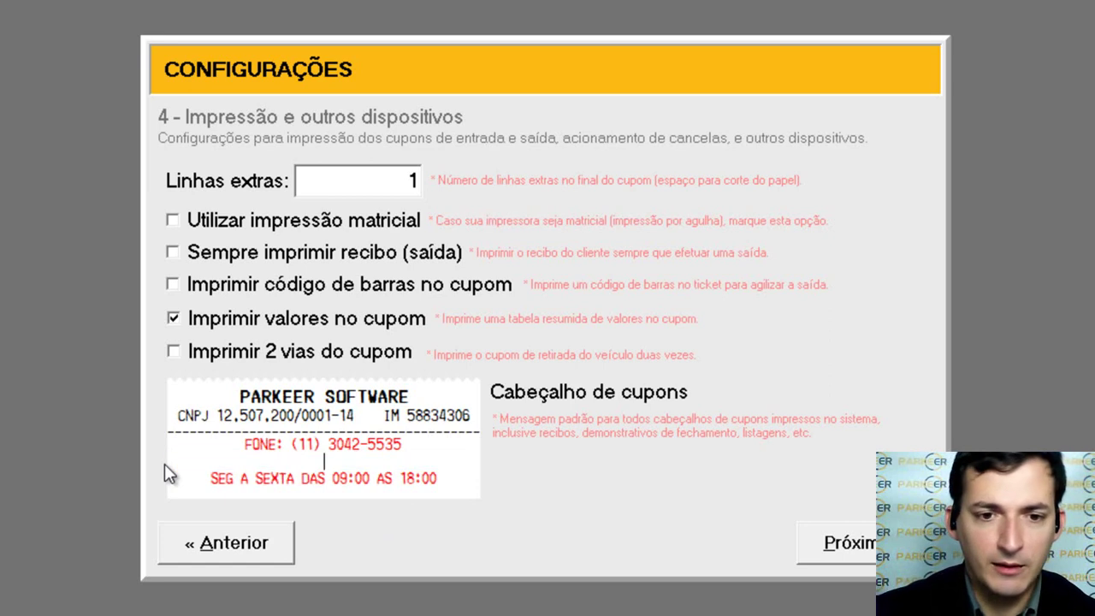
{"action": "key", "text": "BackSpace"}
{"action": "key", "text": "Home"}
{"action": "key", "text": "ctrl+v"}
{"action": "key", "text": "Return"}
{"action": "key", "text": "End"}
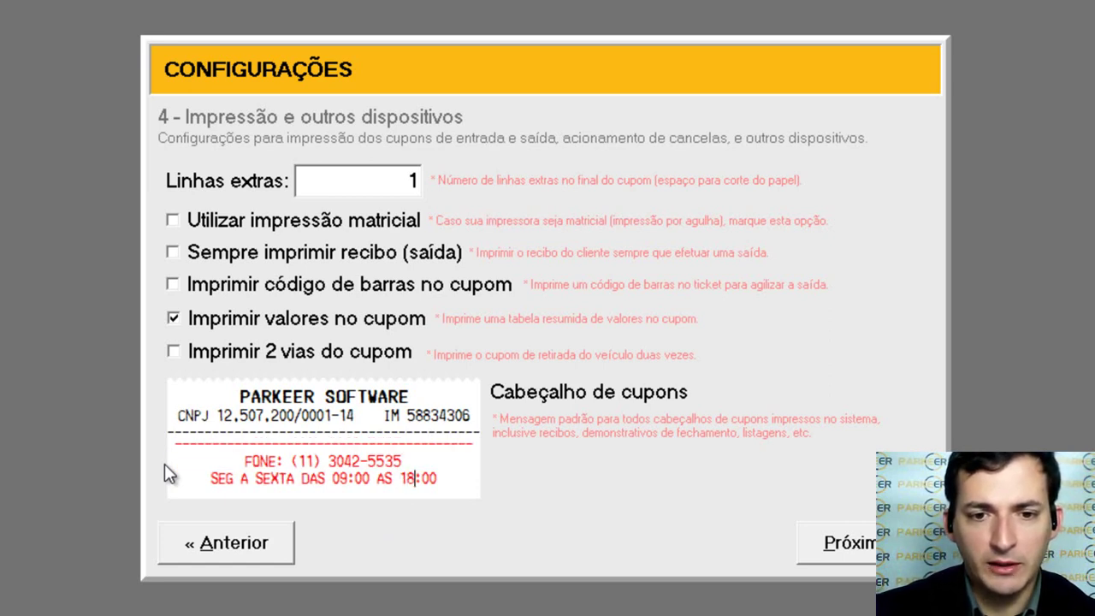
{"action": "key", "text": "ctrl+z"}
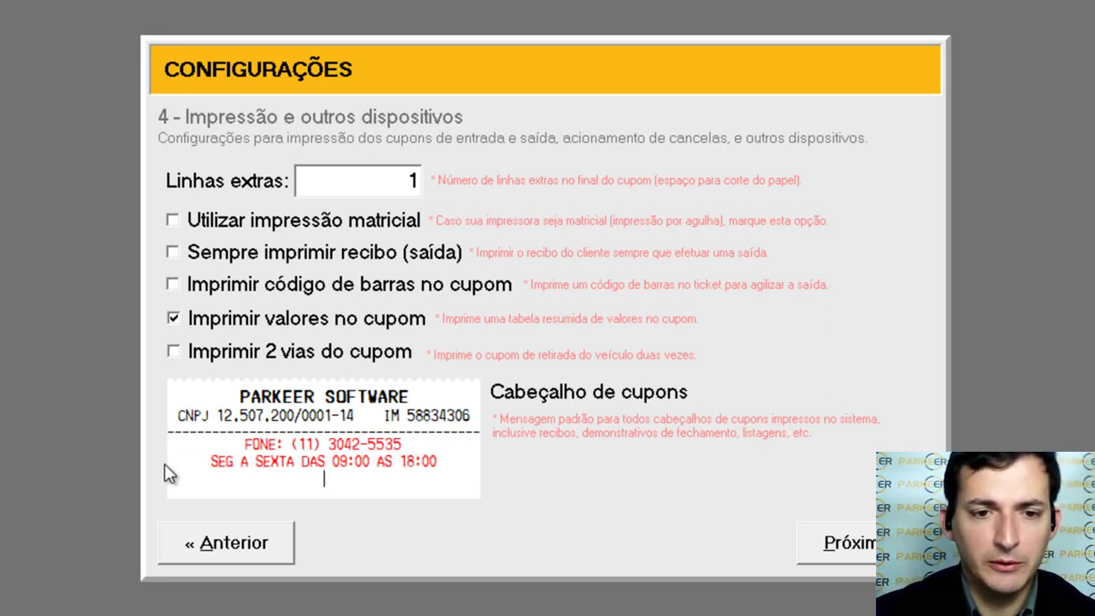
{"action": "type", "text": "SABADO "}
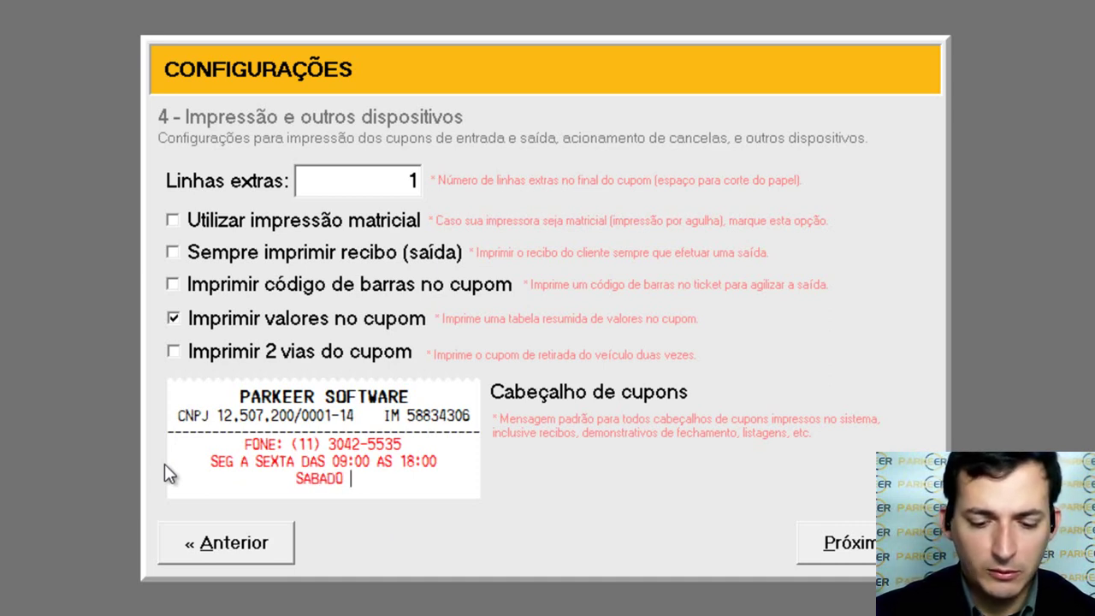
{"action": "type", "text": "08:00 AS "}
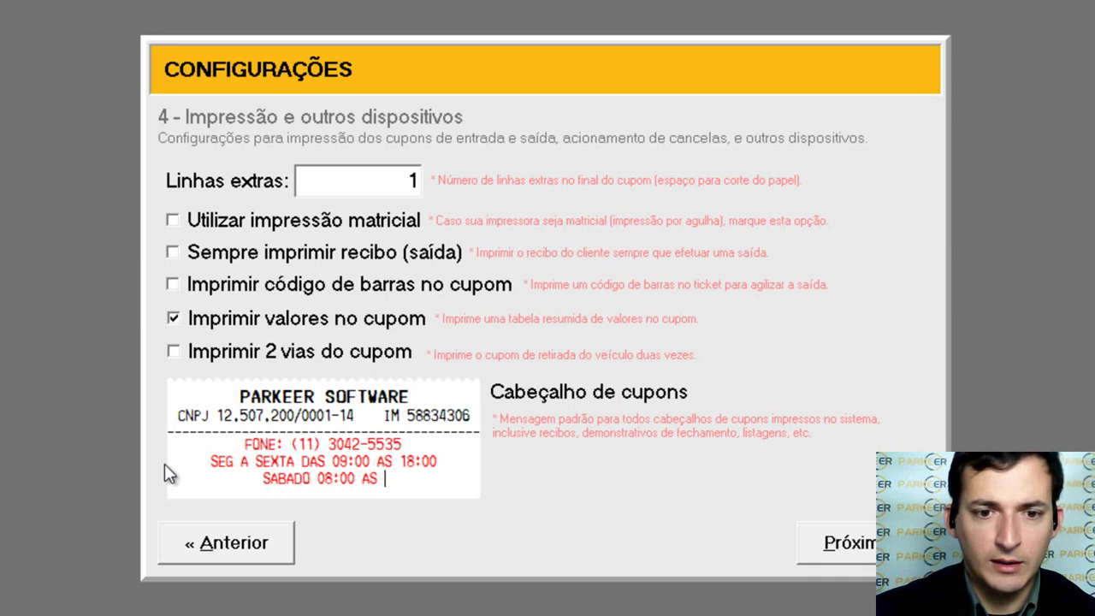
{"action": "type", "text": "13:00"}
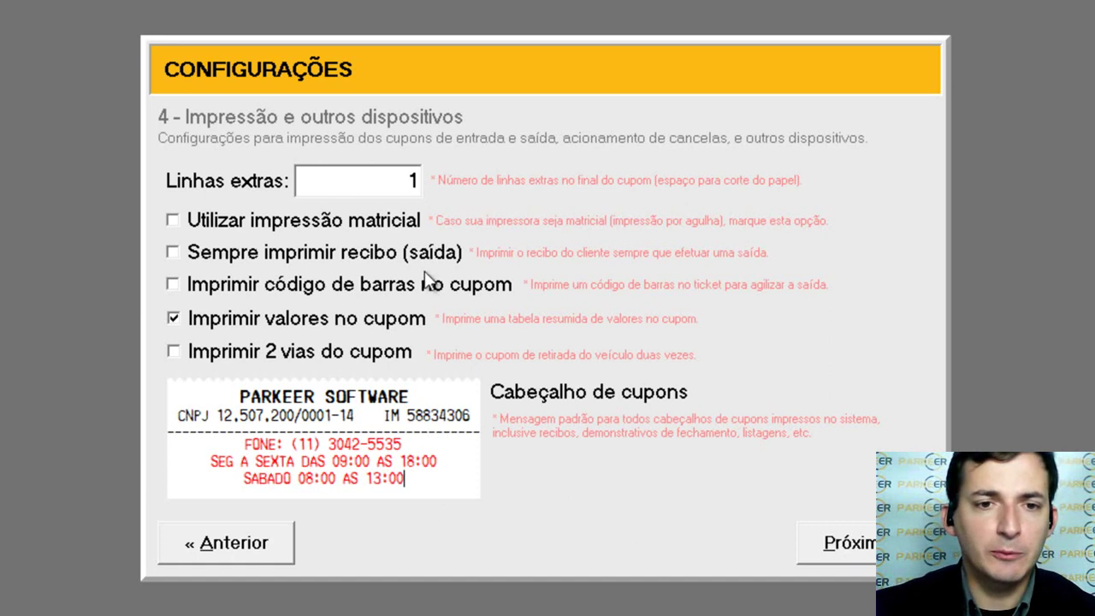
Step: Enable Utilizar impressão matricial, Sempre imprimir recibo (saída) and Imprimir código de barras no cupom
{"action": "left_click", "coordinate": [297, 224]}
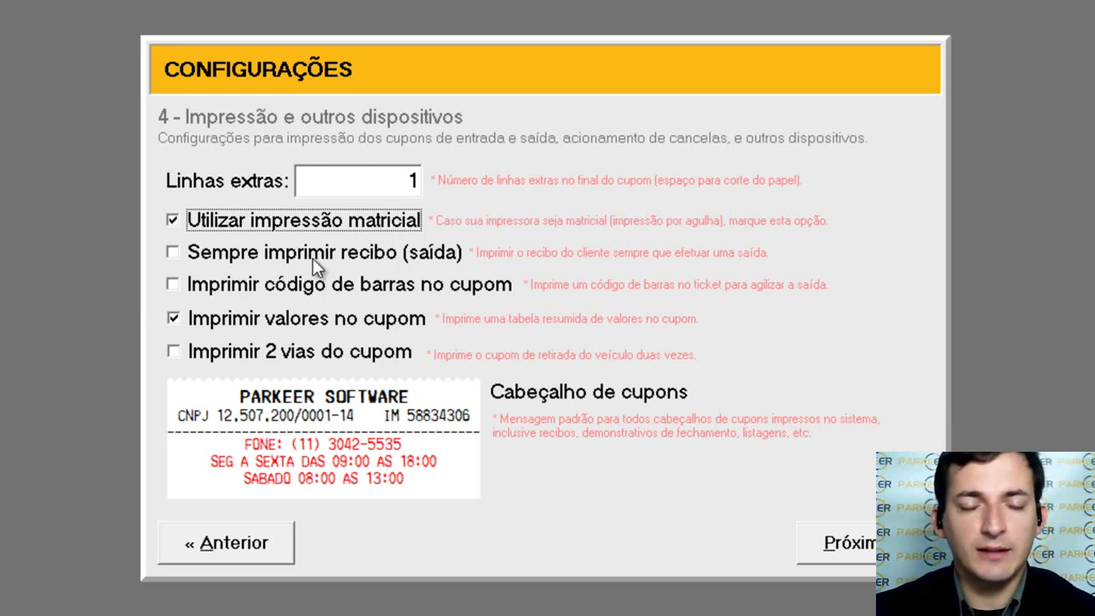
{"action": "left_click", "coordinate": [312, 258]}
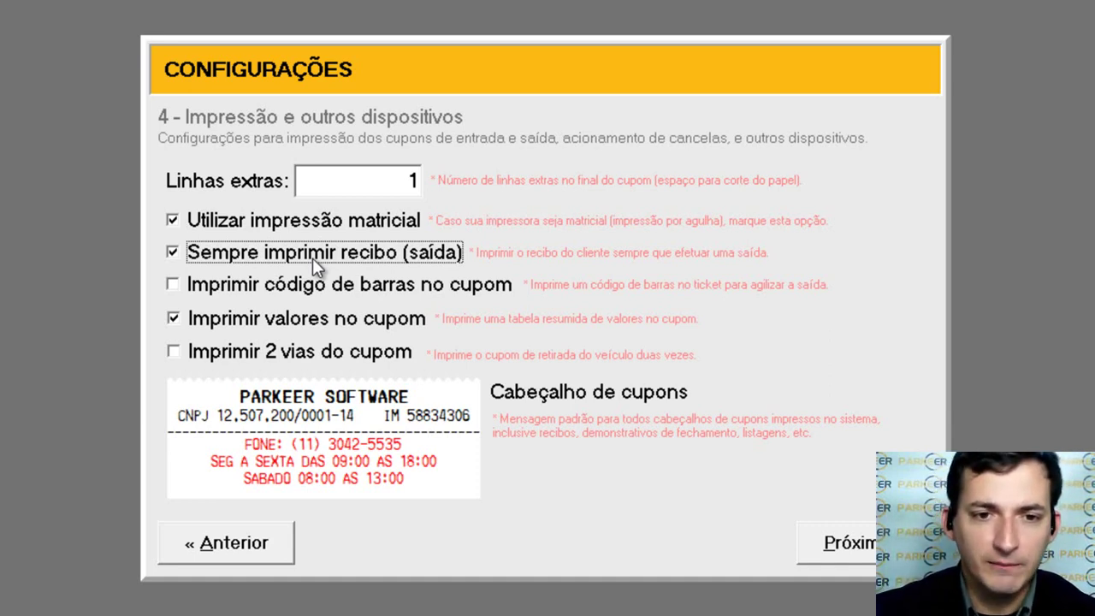
{"action": "left_click", "coordinate": [379, 293]}
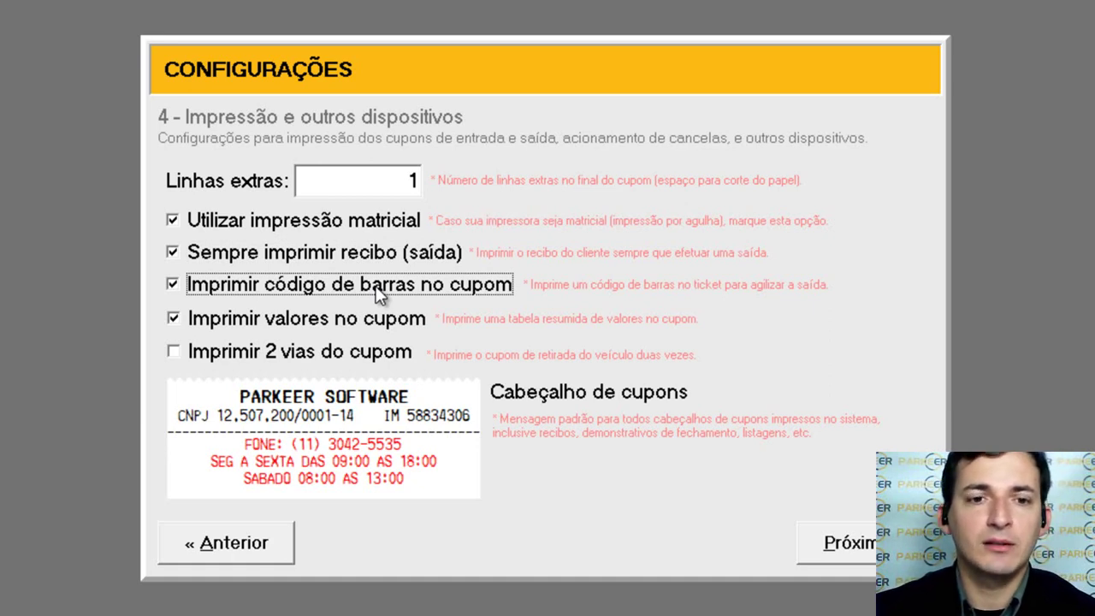
{"action": "left_click", "coordinate": [379, 294]}
{"action": "left_click", "coordinate": [379, 293]}
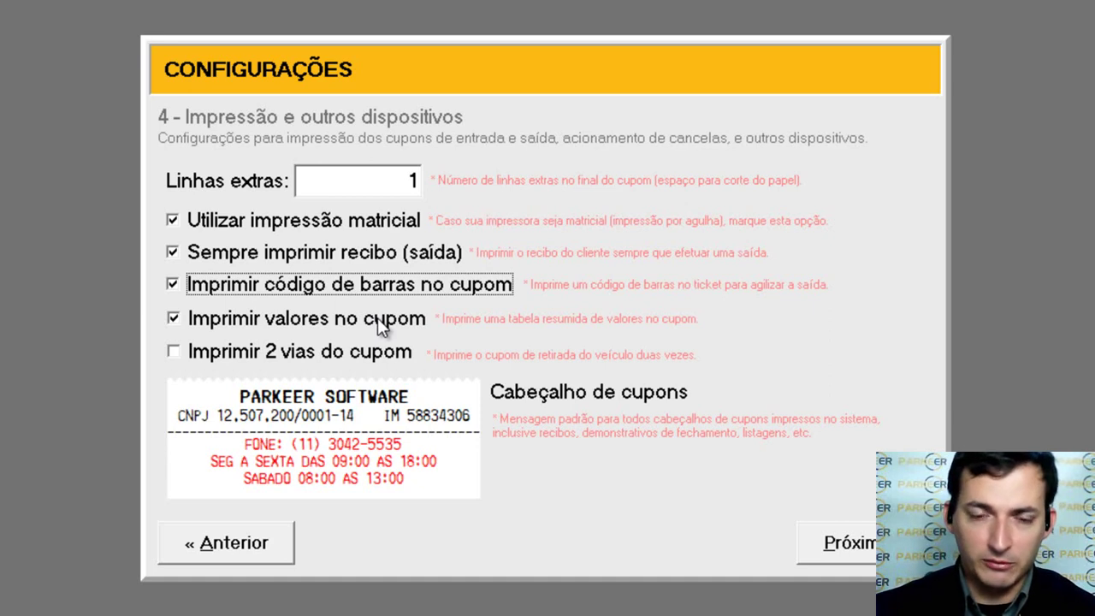
Step: Keep 'Imprimir valores' on with one copy; untick 'Utilizar impressão matricial' and 'Sempre imprimir recibo (saída)'
{"action": "left_click", "coordinate": [378, 317]}
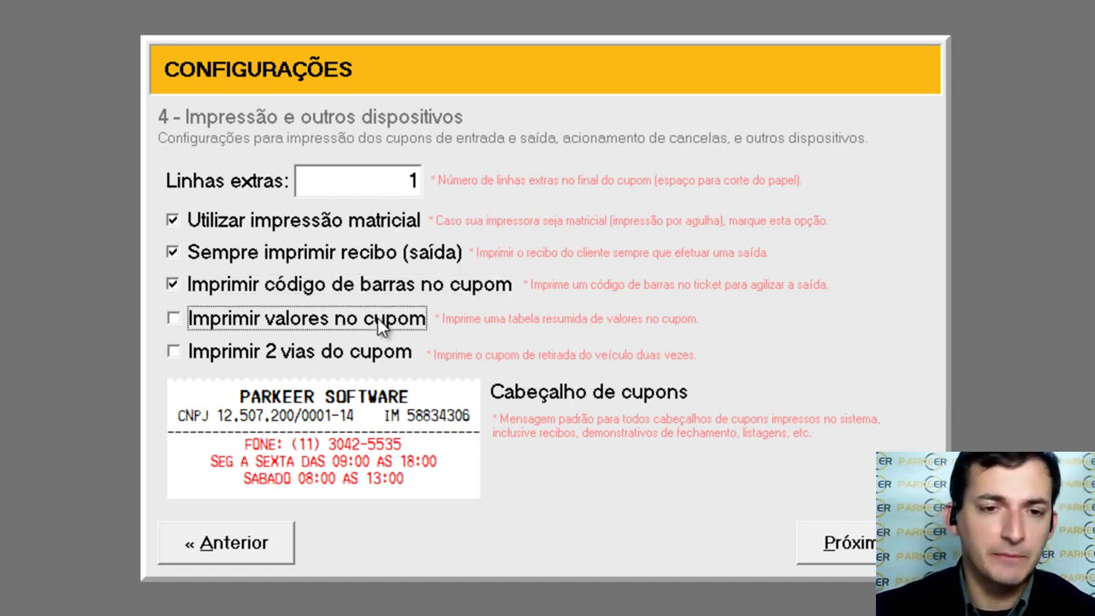
{"action": "left_click", "coordinate": [377, 318]}
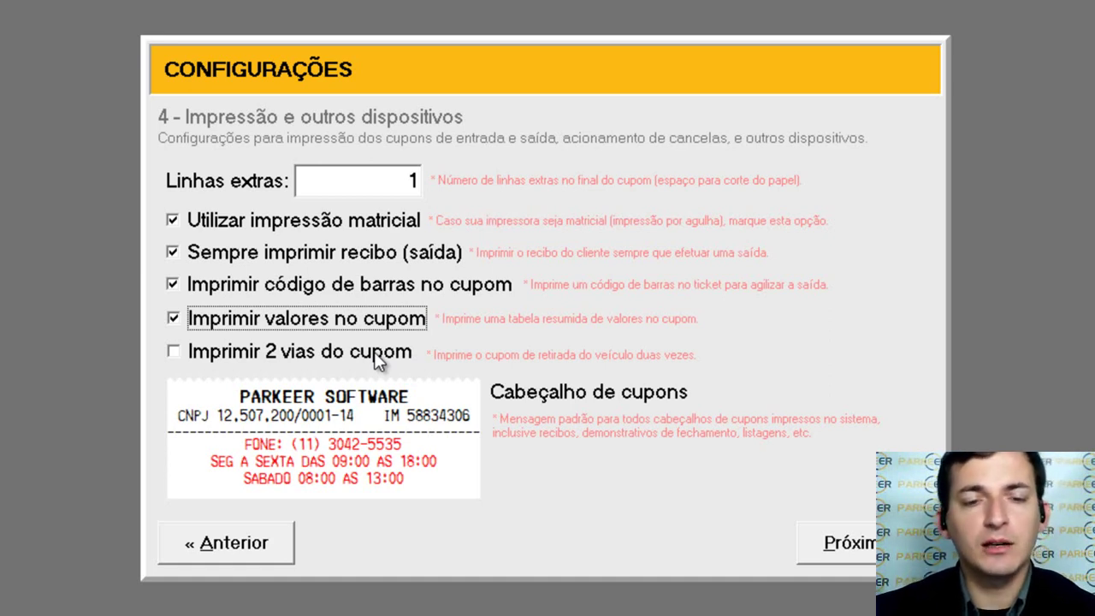
{"action": "left_click", "coordinate": [378, 359]}
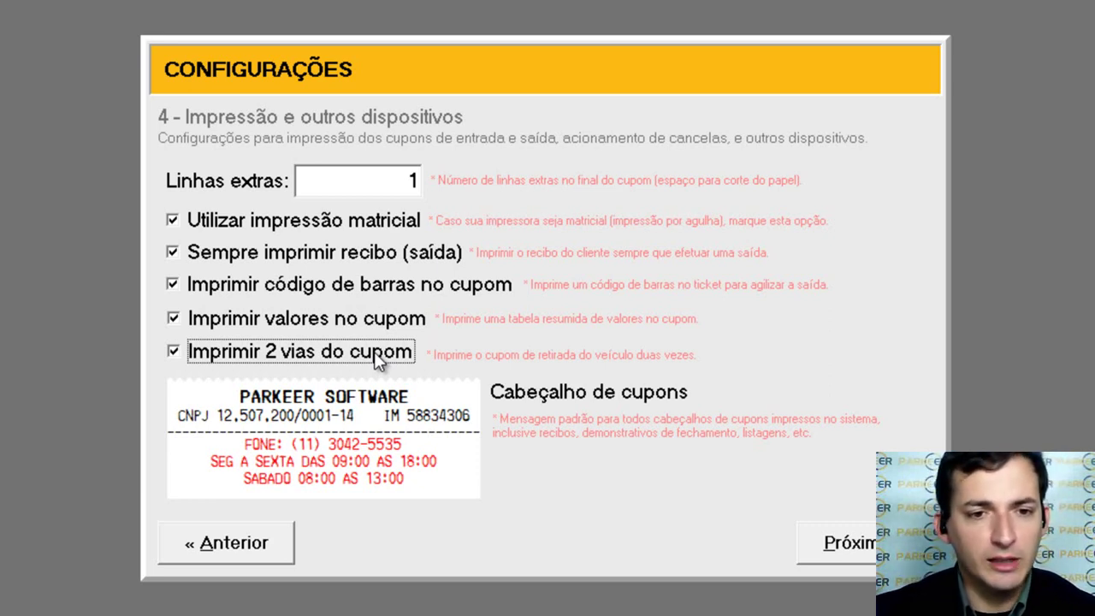
{"action": "left_click", "coordinate": [377, 359]}
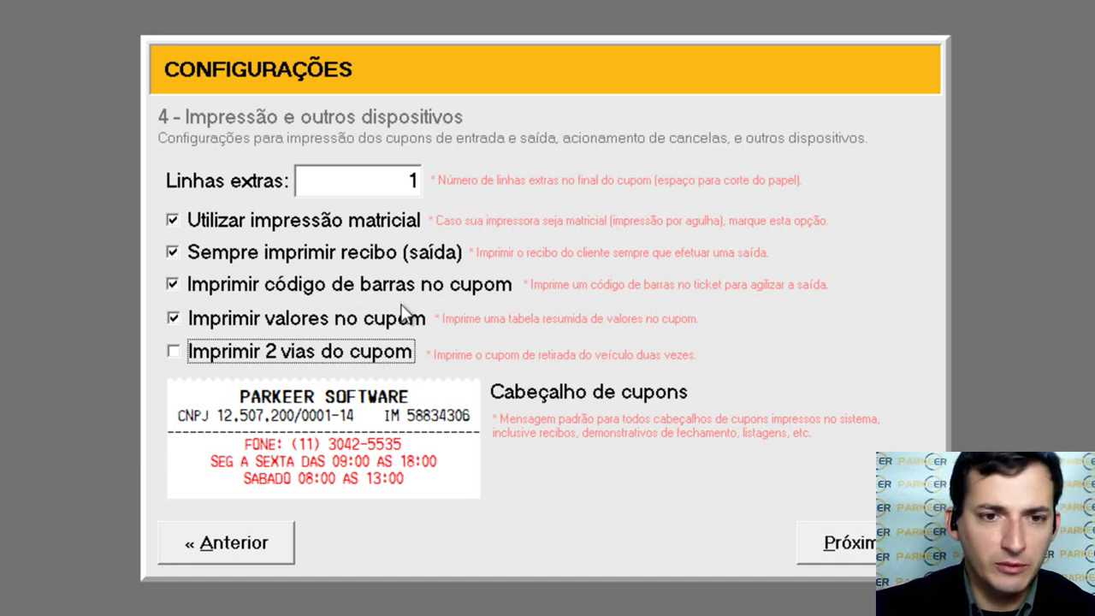
{"action": "left_click", "coordinate": [377, 224]}
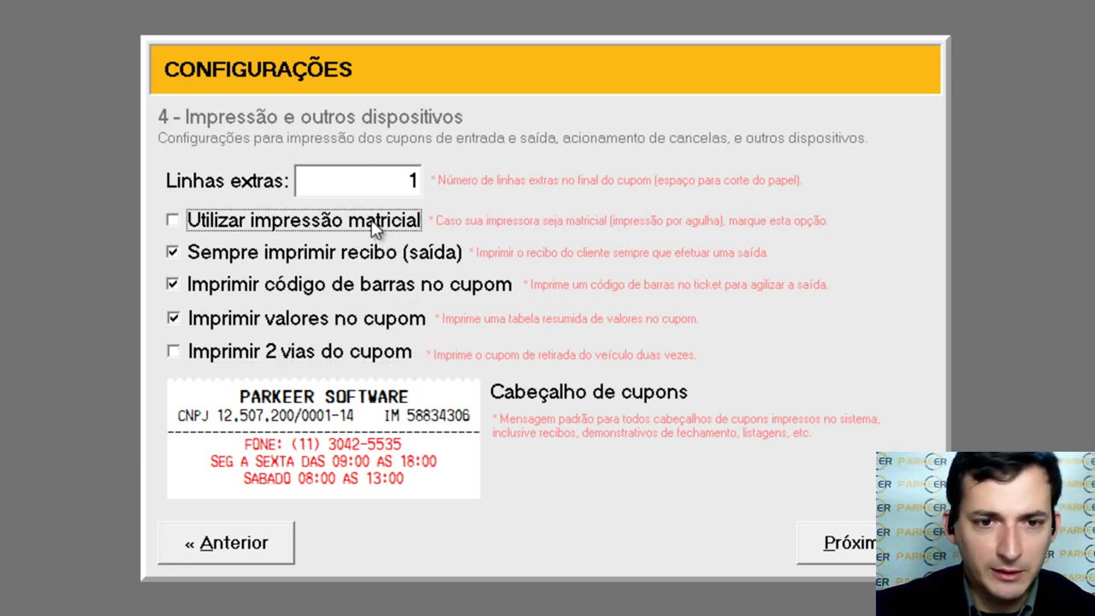
{"action": "left_click", "coordinate": [415, 256]}
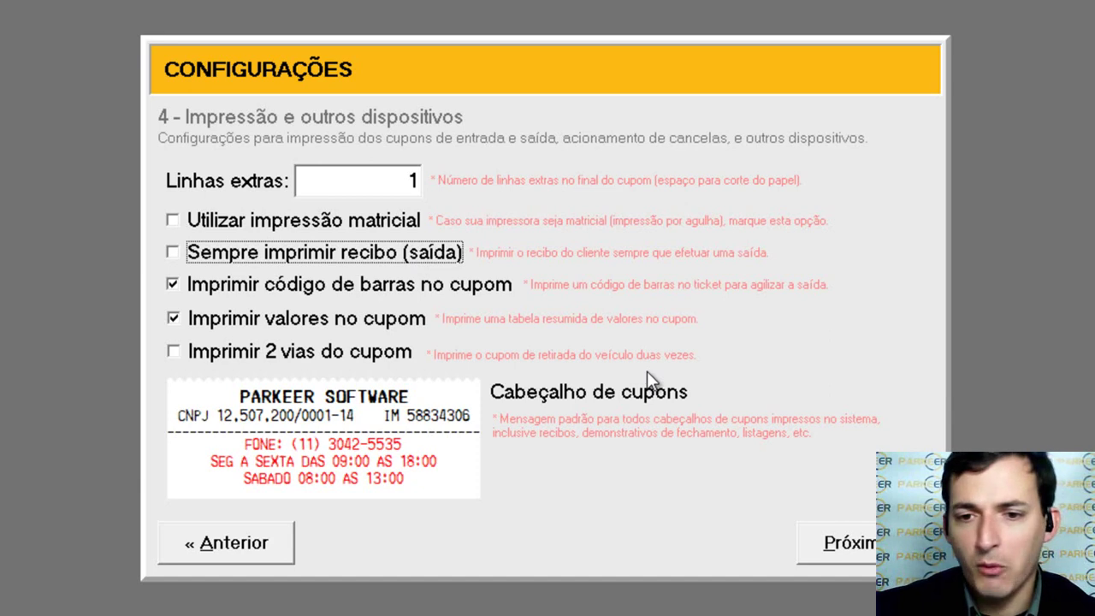
Step: Advance the wizard to page 5, Mensalistas
{"action": "left_click", "coordinate": [846, 545]}
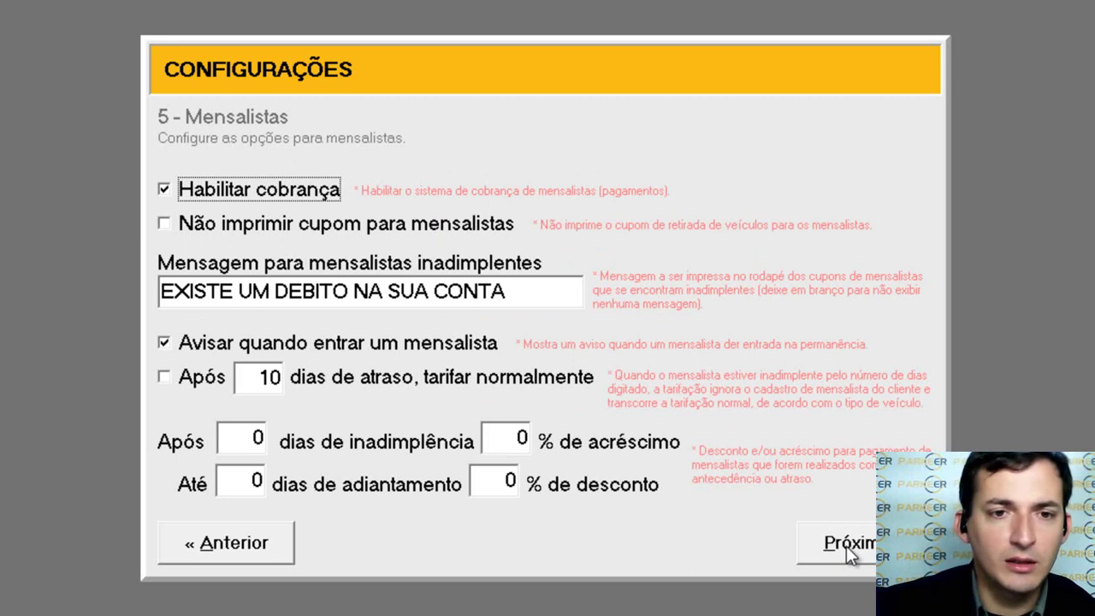